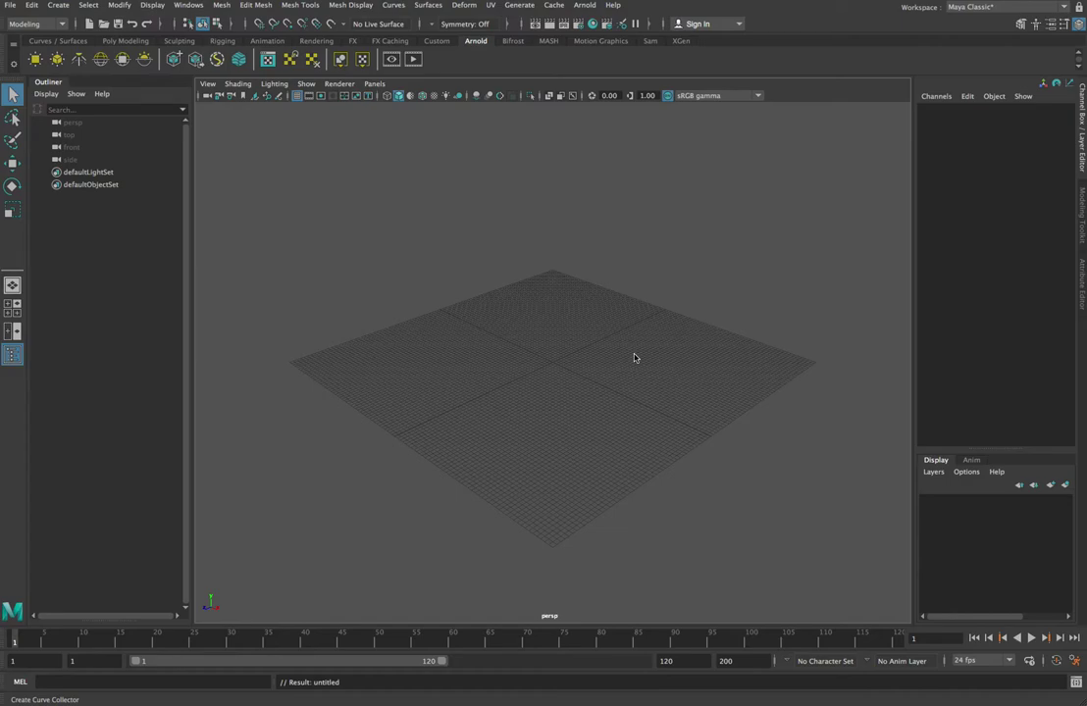
# Create a polygon plane and scale it to 25 on X, Y and Z.
pyautogui.click(123, 40)
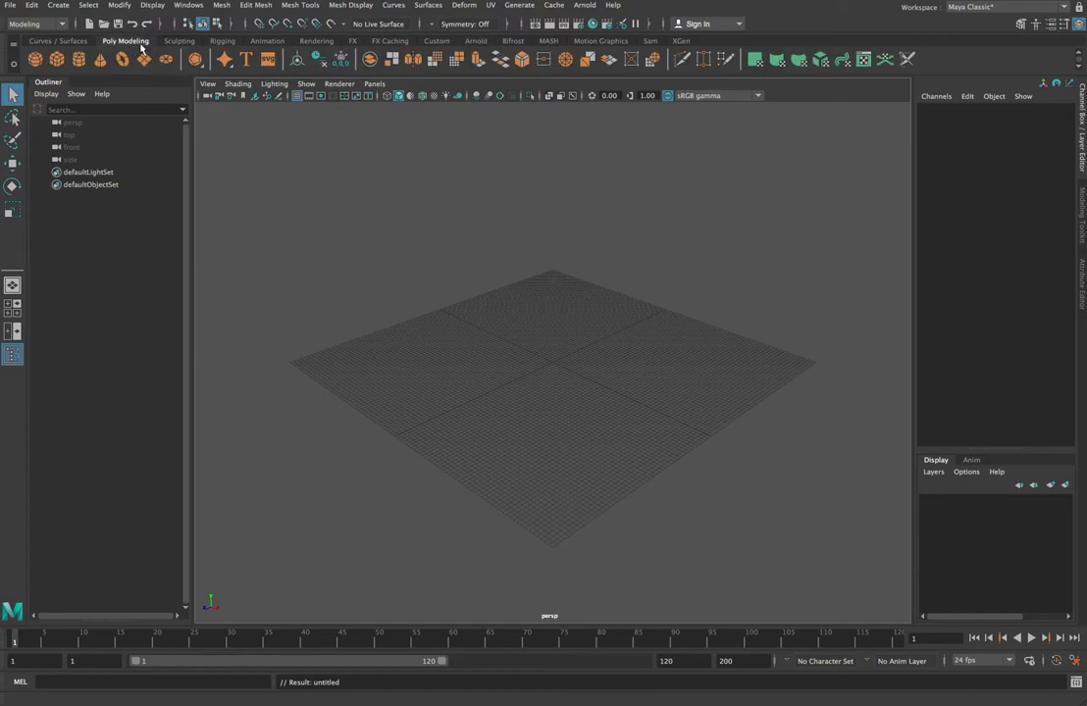
pyautogui.click(145, 62)
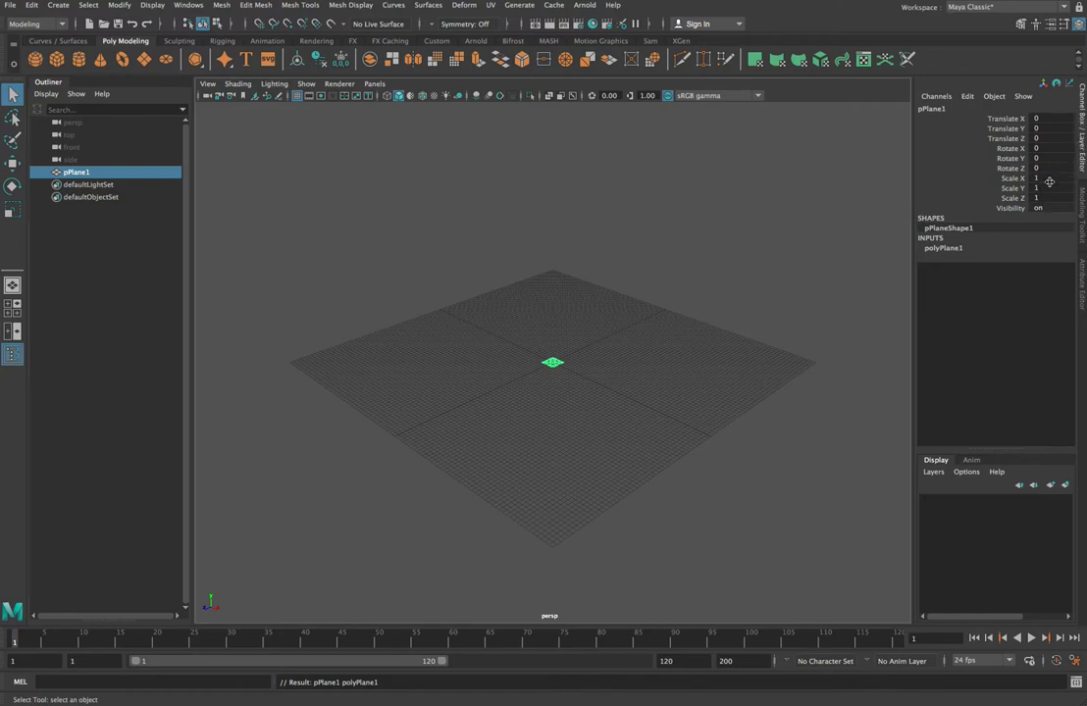
pyautogui.click(1046, 179)
pyautogui.moveTo(1048, 181); pyautogui.dragTo(1046, 200)
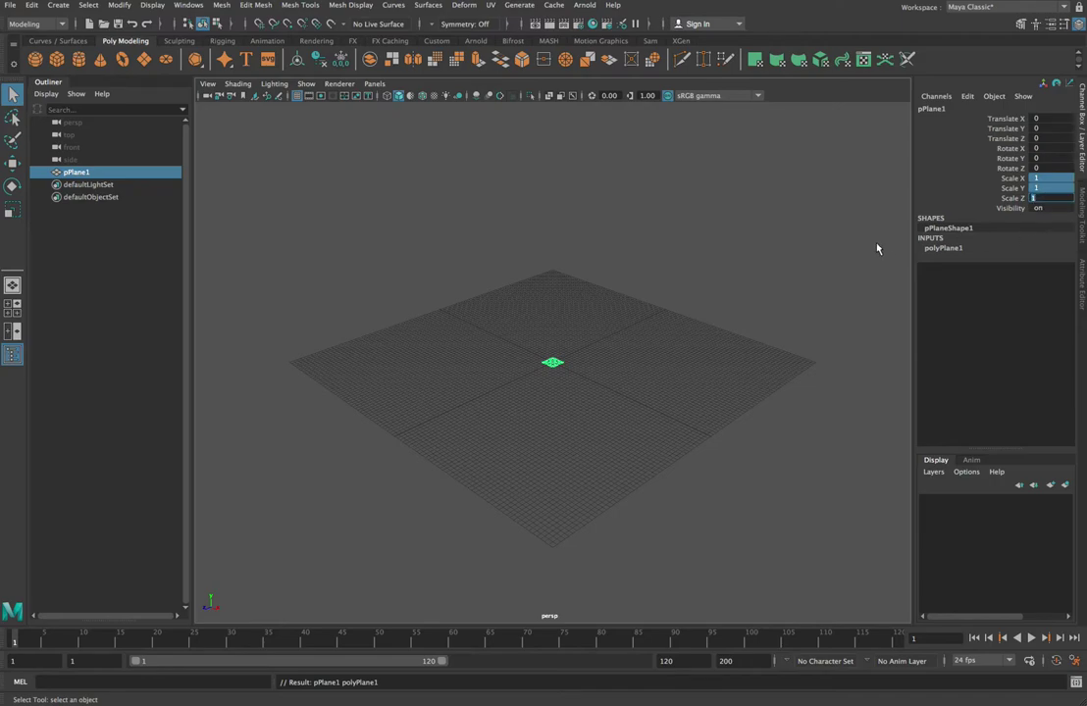
pyautogui.write('25')
pyautogui.press('Return')
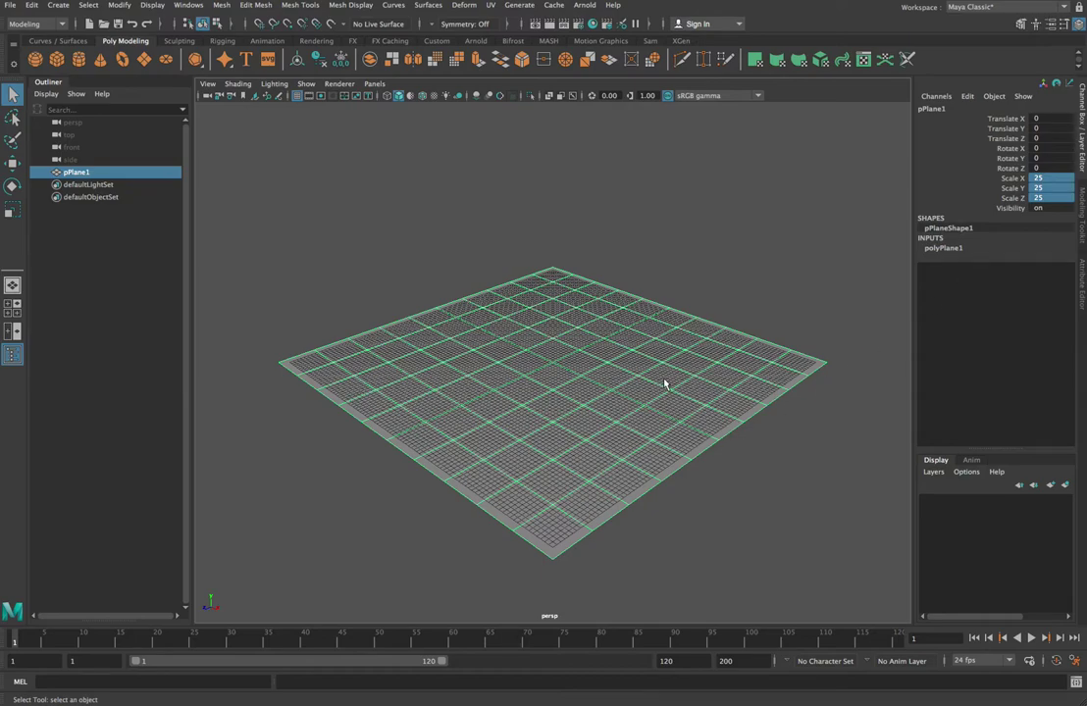
# Change polyPlane1's Subdivisions Width and Height values together.
pyautogui.click(945, 248)
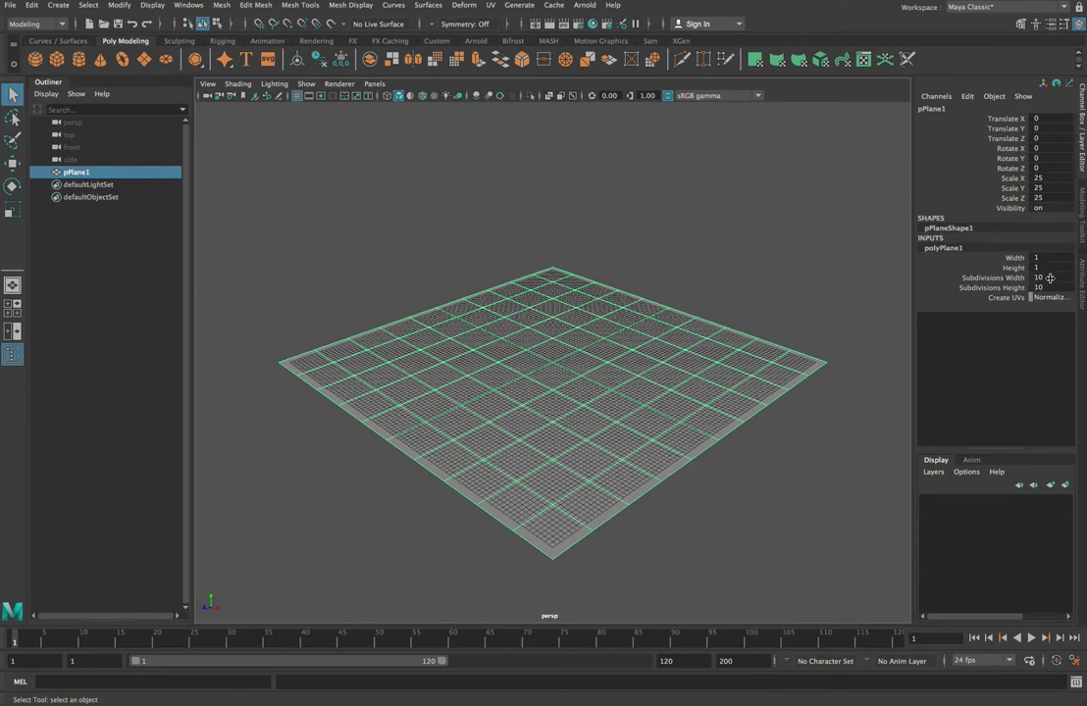
pyautogui.moveTo(1050, 279); pyautogui.dragTo(1046, 288)
pyautogui.write('100')
pyautogui.press('Return')
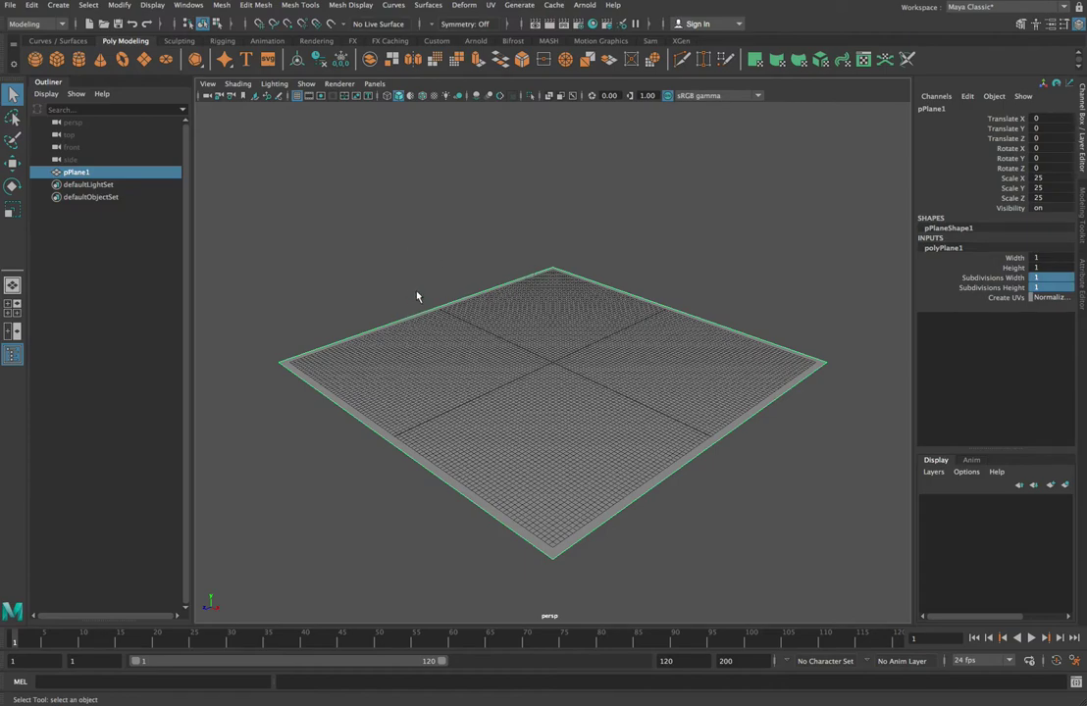
# Extrude the plane's back border edges upward into two walls.
pyautogui.moveTo(417, 269)
pyautogui.mouseDown(button='right')
pyautogui.moveTo(391, 262)
pyautogui.moveTo(420, 248)
pyautogui.mouseUp(button='right')
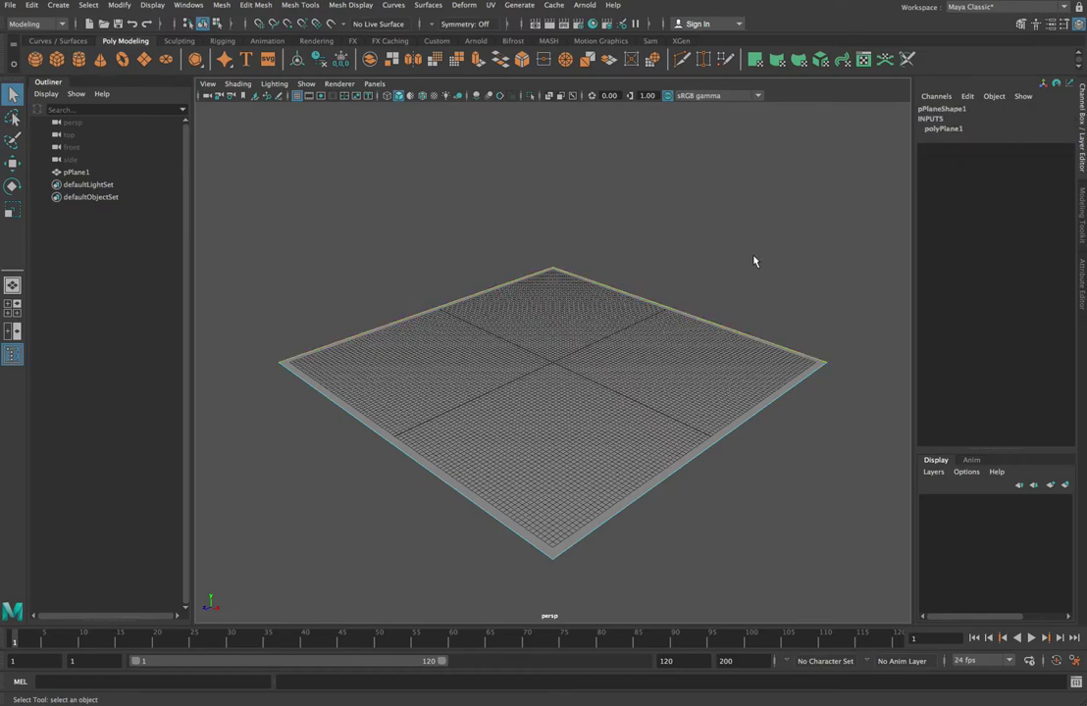
pyautogui.press('w')
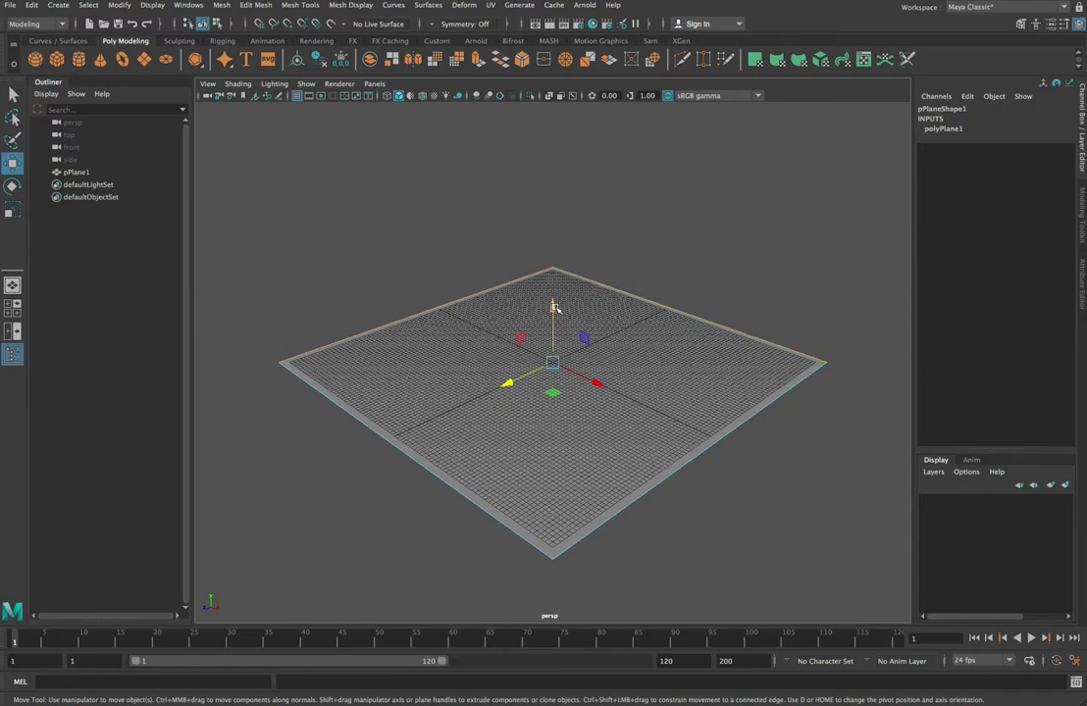
pyautogui.keyDown('shift'); pyautogui.moveTo(555, 308); pyautogui.dragTo(545, 140); pyautogui.keyUp('shift')
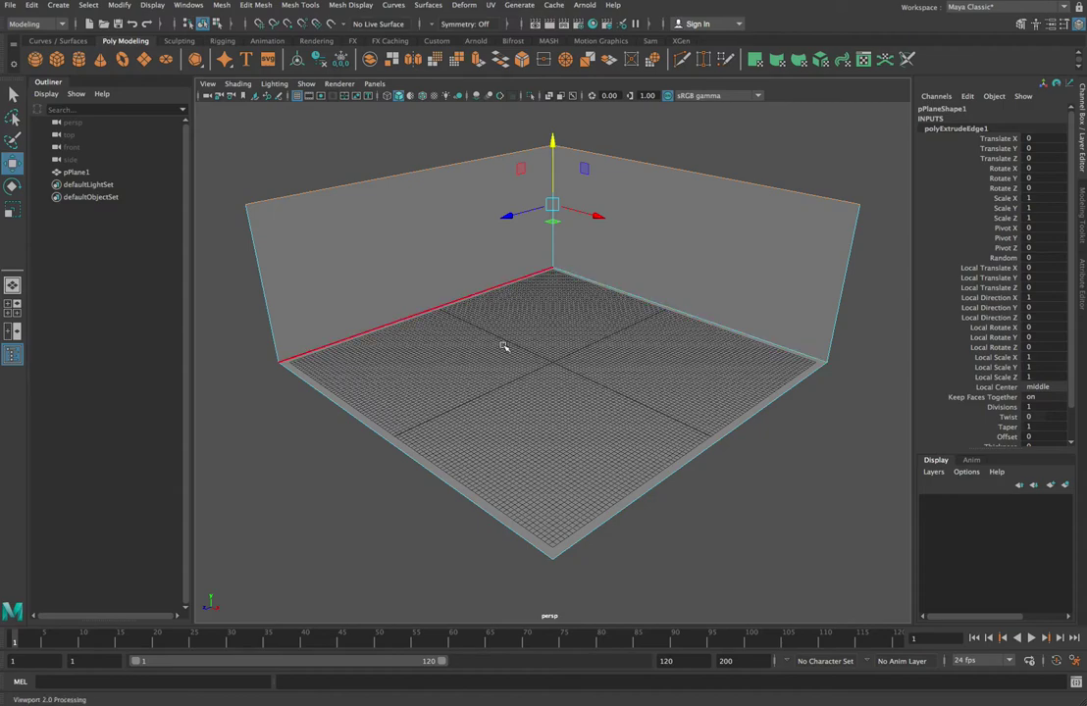
# Try adding a raised polygon sphere, then undo it and clear the selection.
pyautogui.click(35, 59)
pyautogui.moveTo(552, 302); pyautogui.dragTo(552, 262)
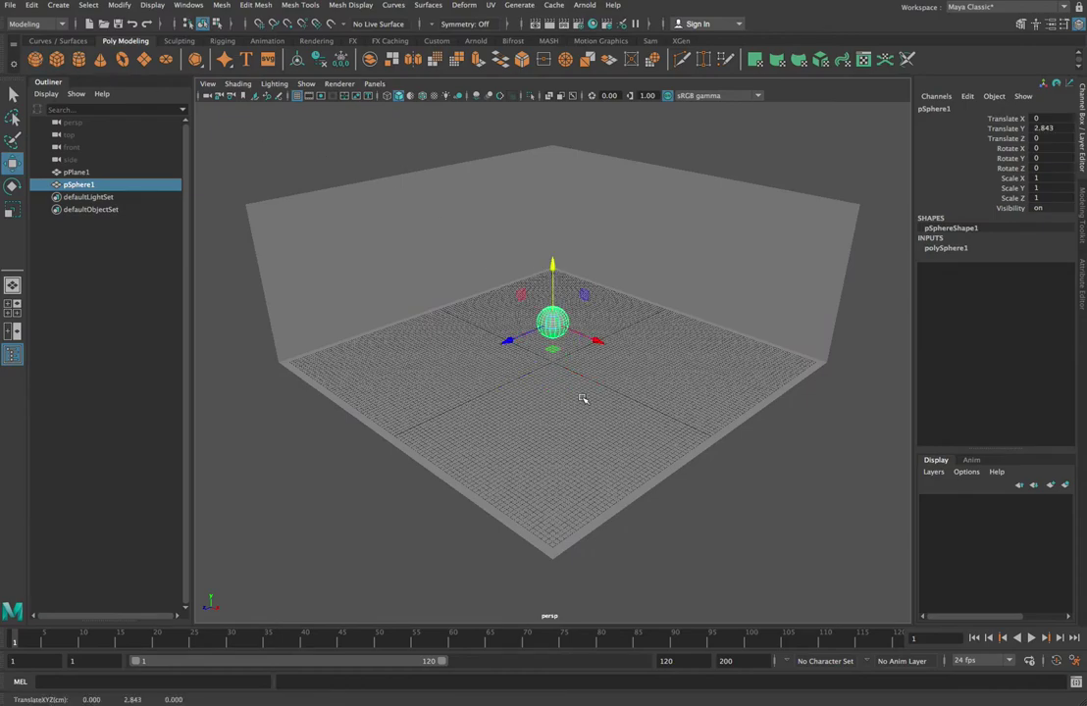
pyautogui.hotkey('ctrl', 'z')
pyautogui.hotkey('ctrl', 'z')
pyautogui.hotkey('ctrl', 'z')
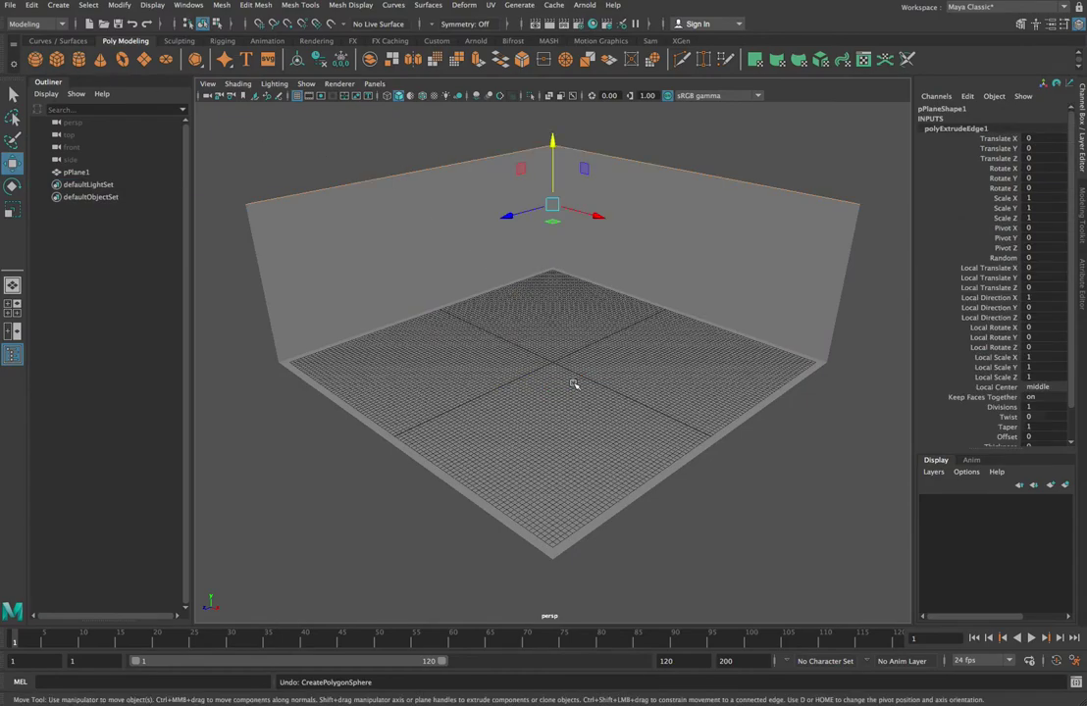
pyautogui.click(304, 127)
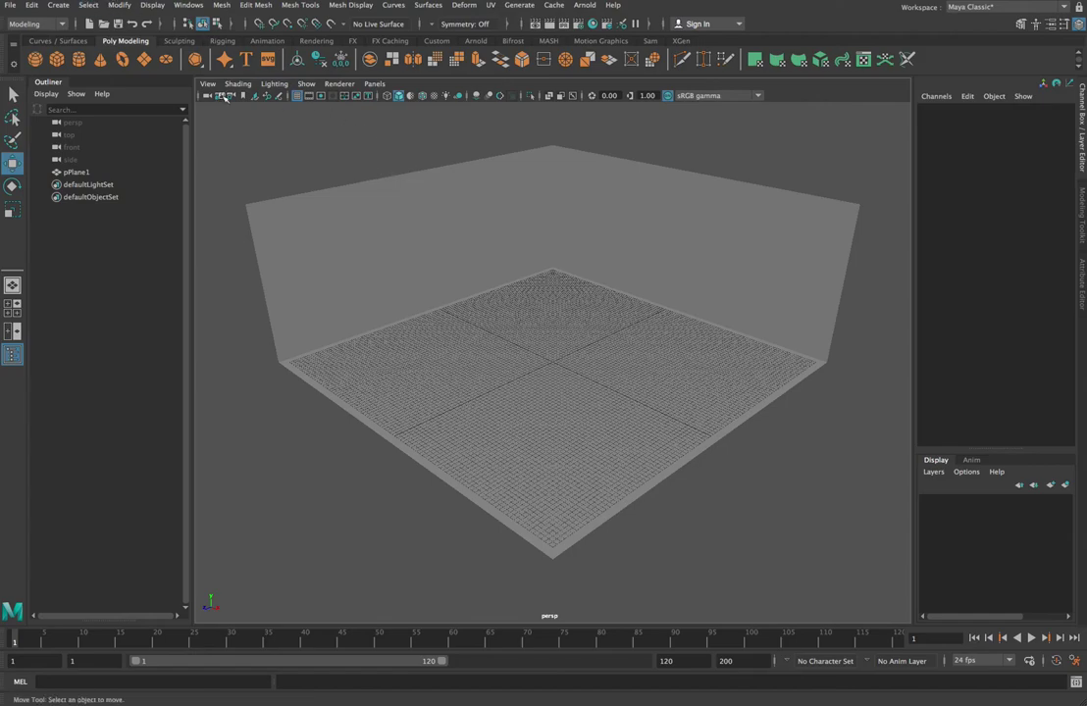
# Import doggo2.mb through File > Import and continue past the Student Version warning.
pyautogui.click(12, 6)
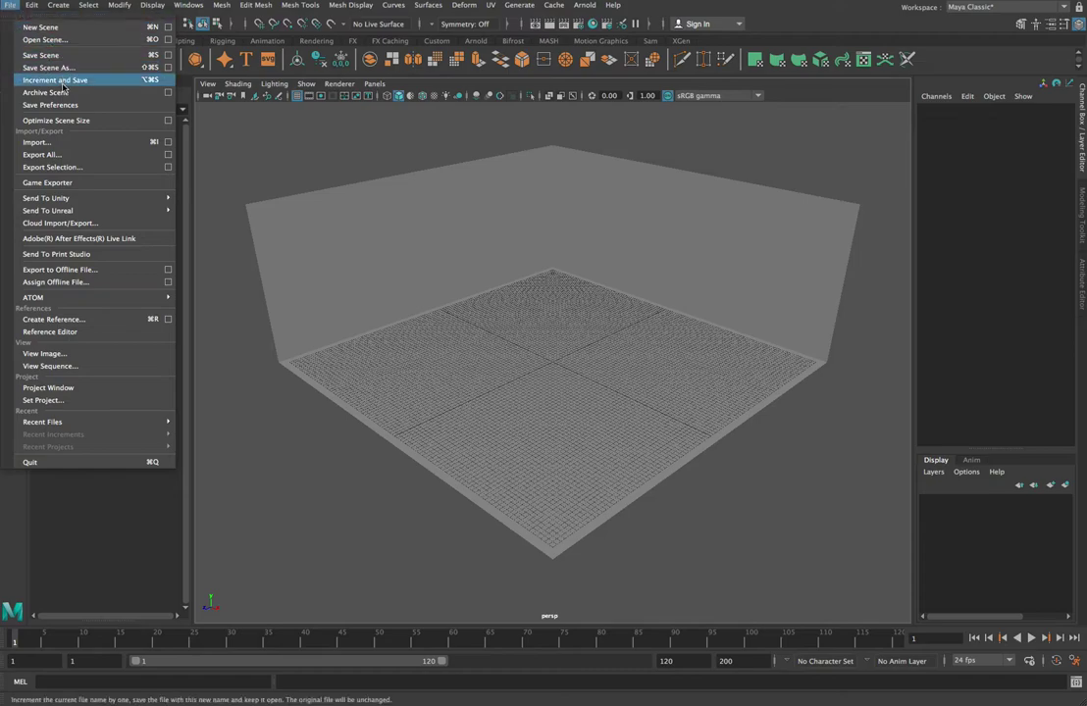
pyautogui.click(89, 144)
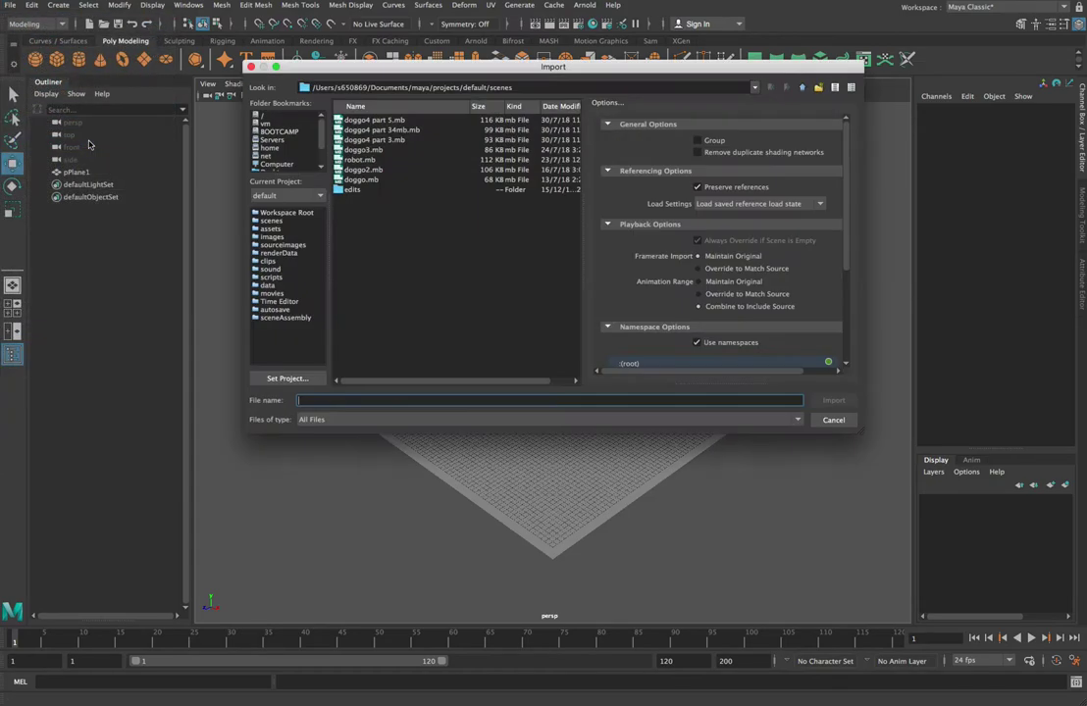
pyautogui.click(363, 170)
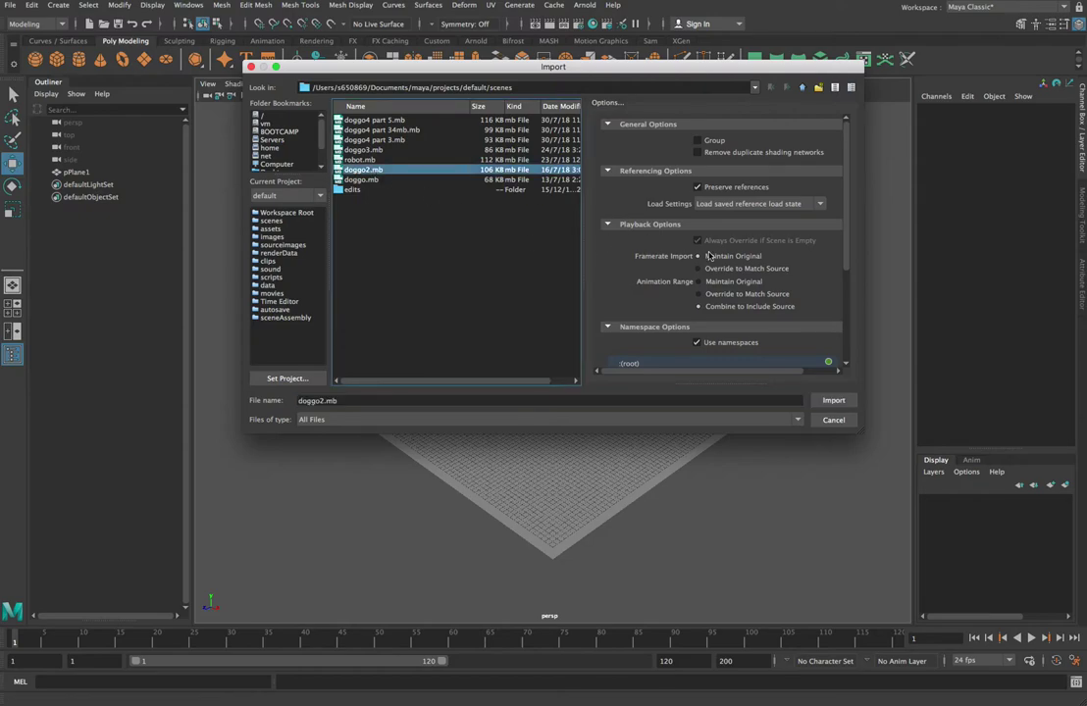
pyautogui.click(834, 403)
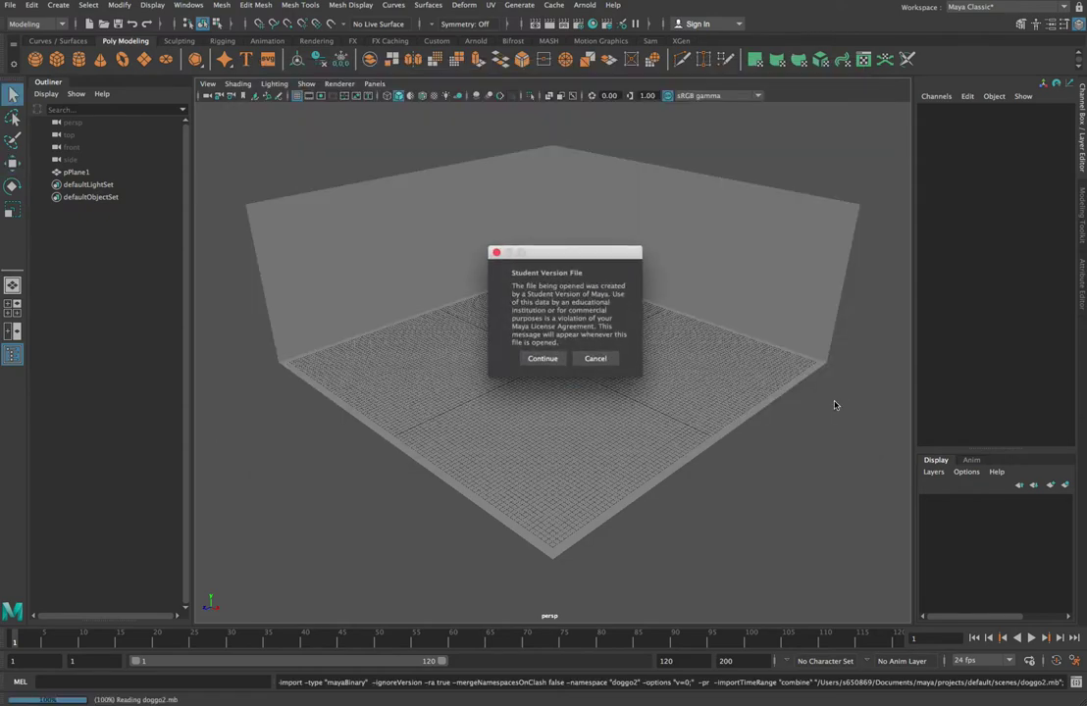
pyautogui.click(546, 359)
pyautogui.press('w')
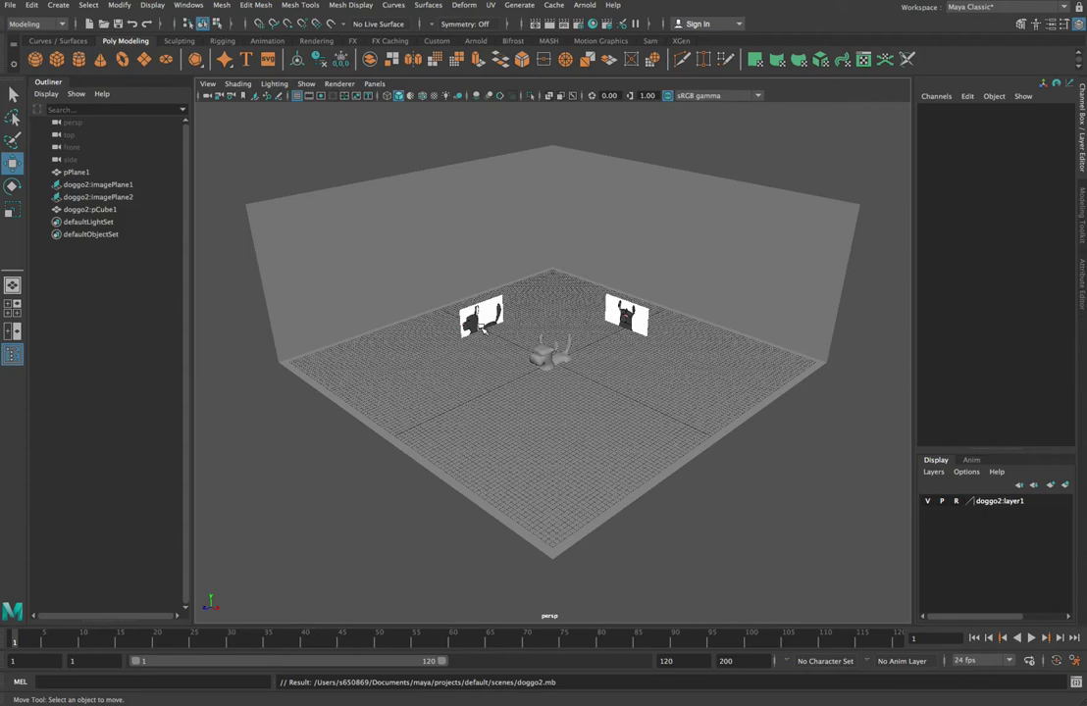
# Delete the doggo2:layer1 display layer and both reference image planes.
pyautogui.click(1012, 504)
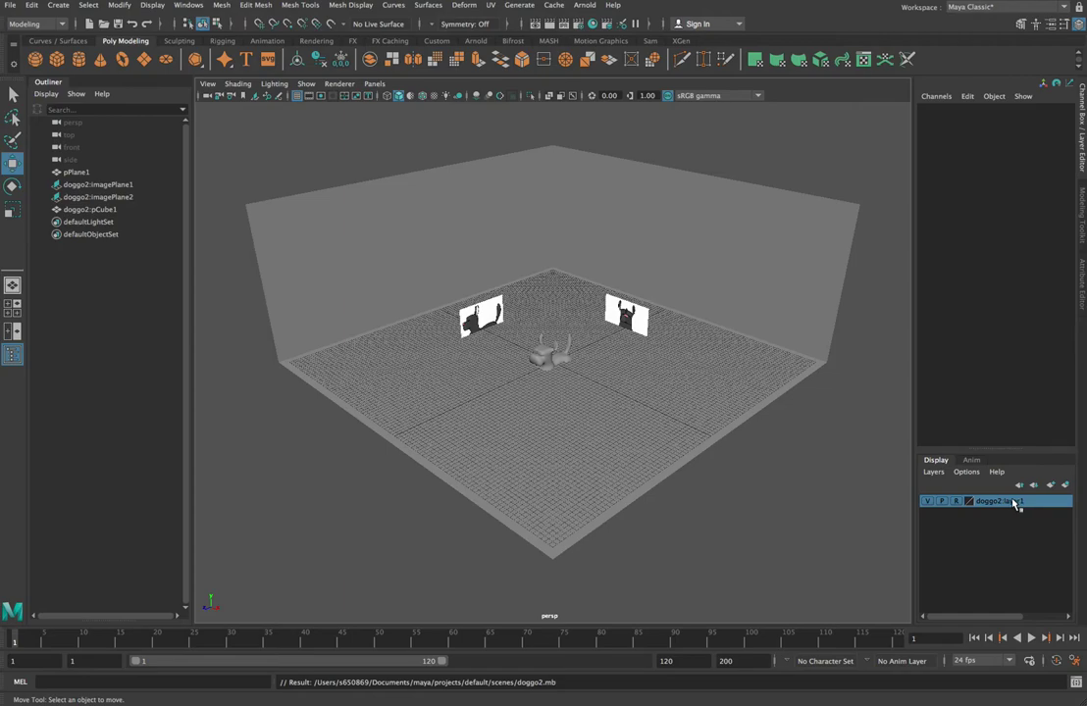
pyautogui.rightClick(1012, 504)
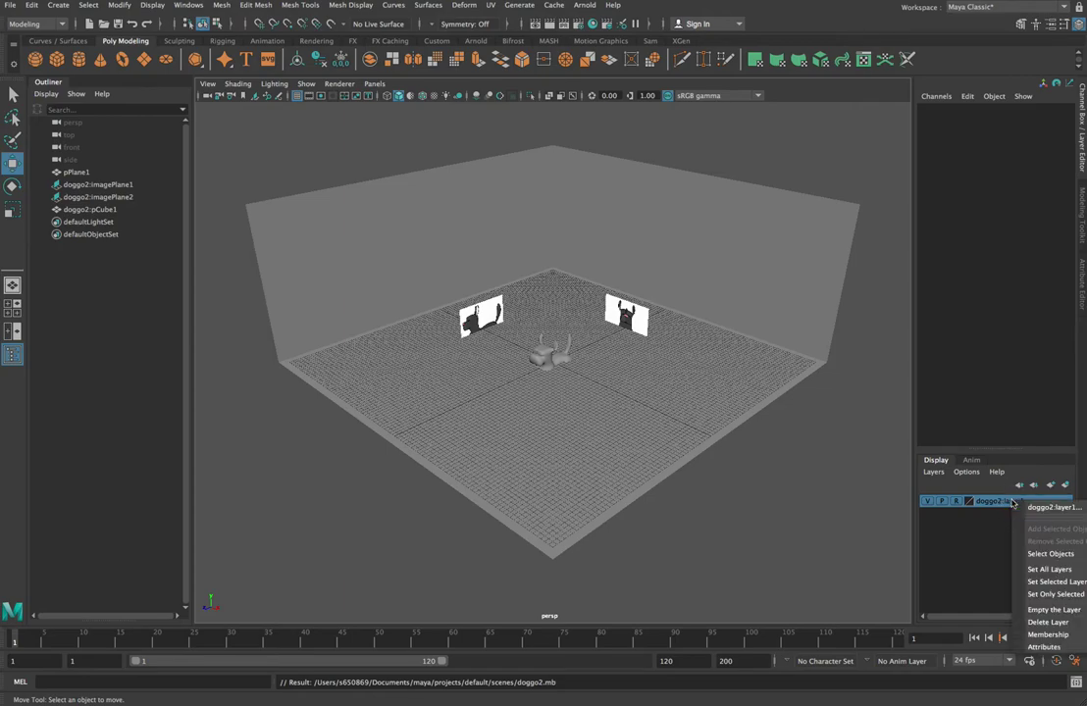
pyautogui.click(1050, 622)
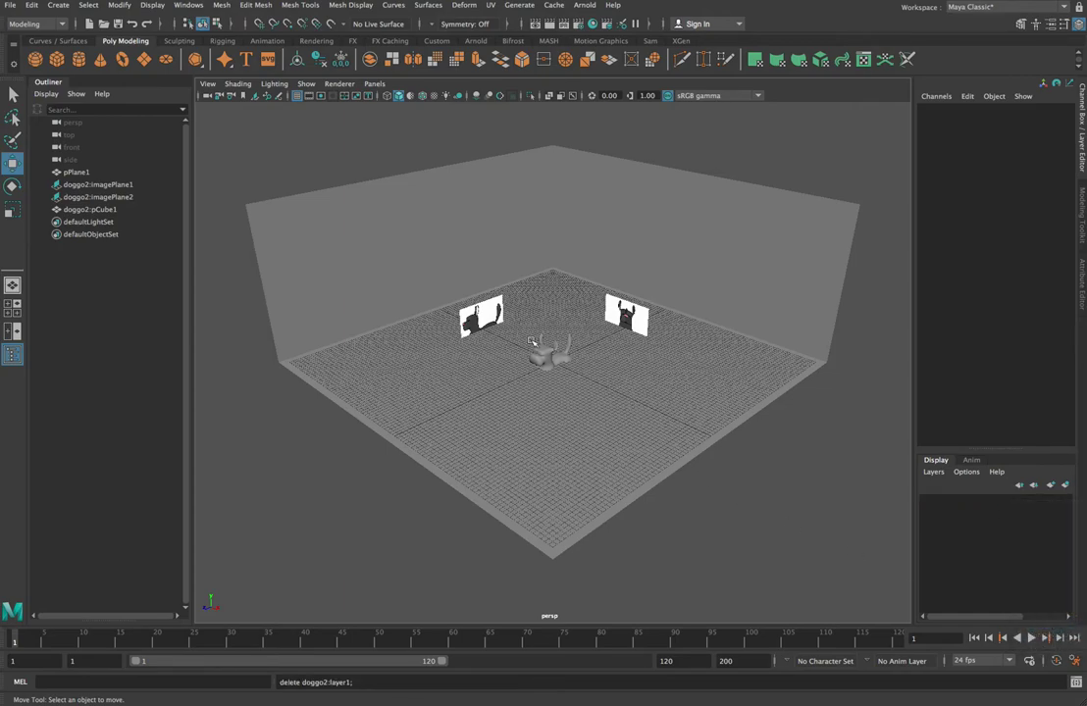
pyautogui.click(117, 184)
pyautogui.click(135, 198)
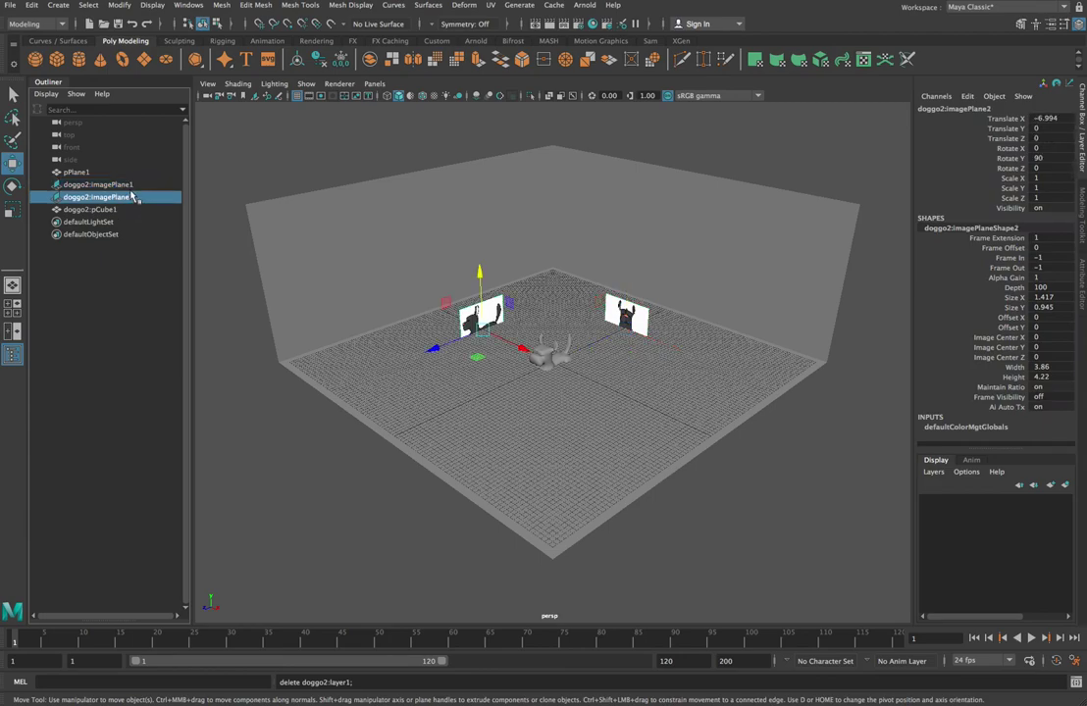
pyautogui.keyDown('shift'); pyautogui.click(128, 186); pyautogui.keyUp('shift')
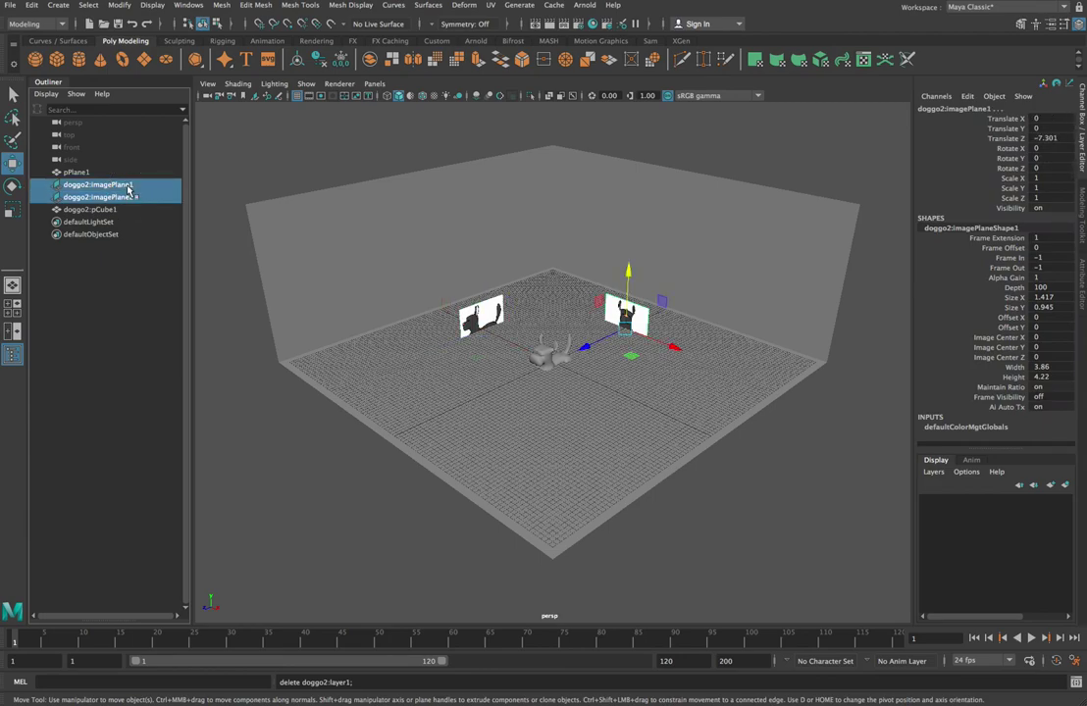
pyautogui.click(13, 355)
pyautogui.click(13, 355)
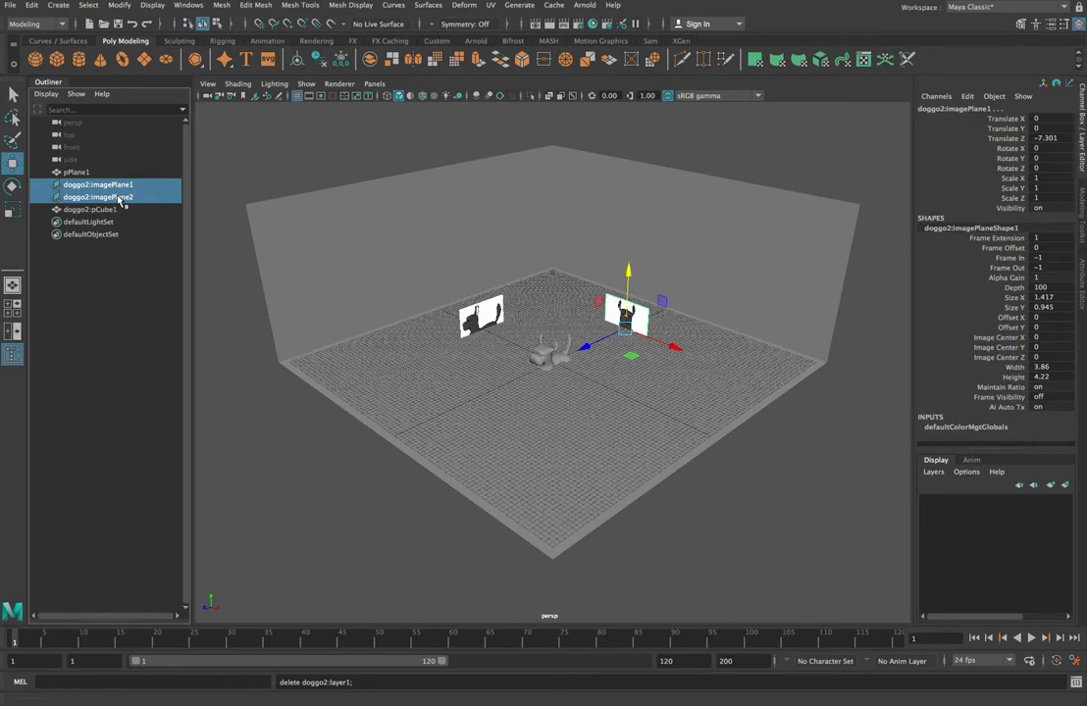
pyautogui.press('Delete')
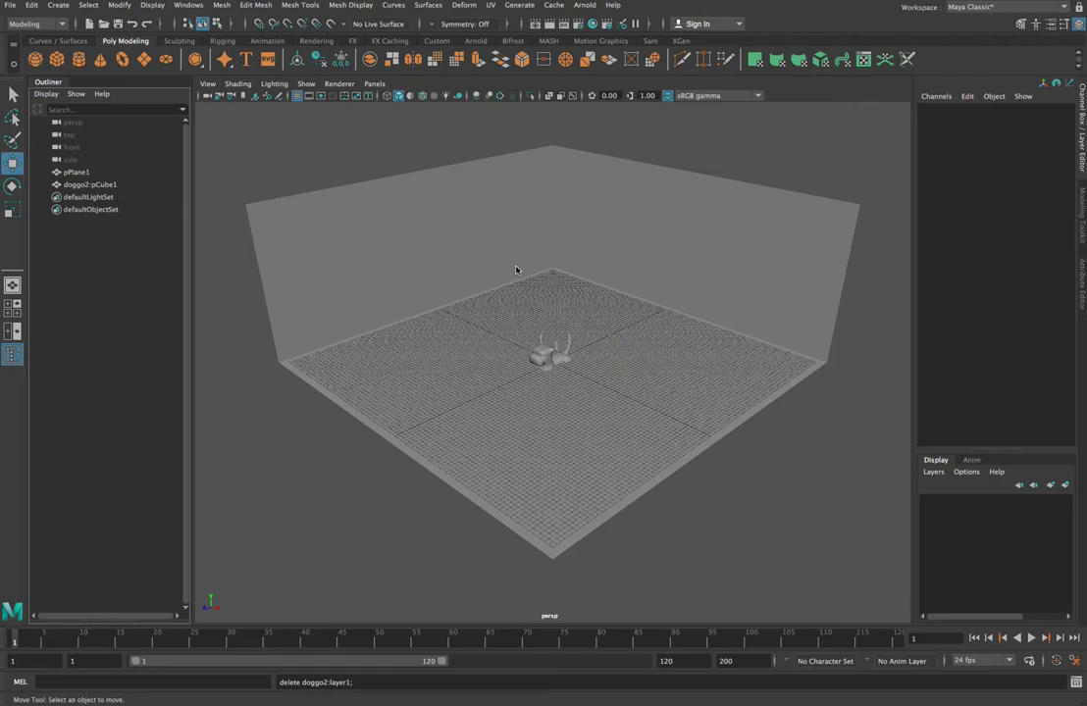
# Rename pPlane1 to Room and doggo2:pCube1 to Dog in the Outliner.
pyautogui.click(87, 185)
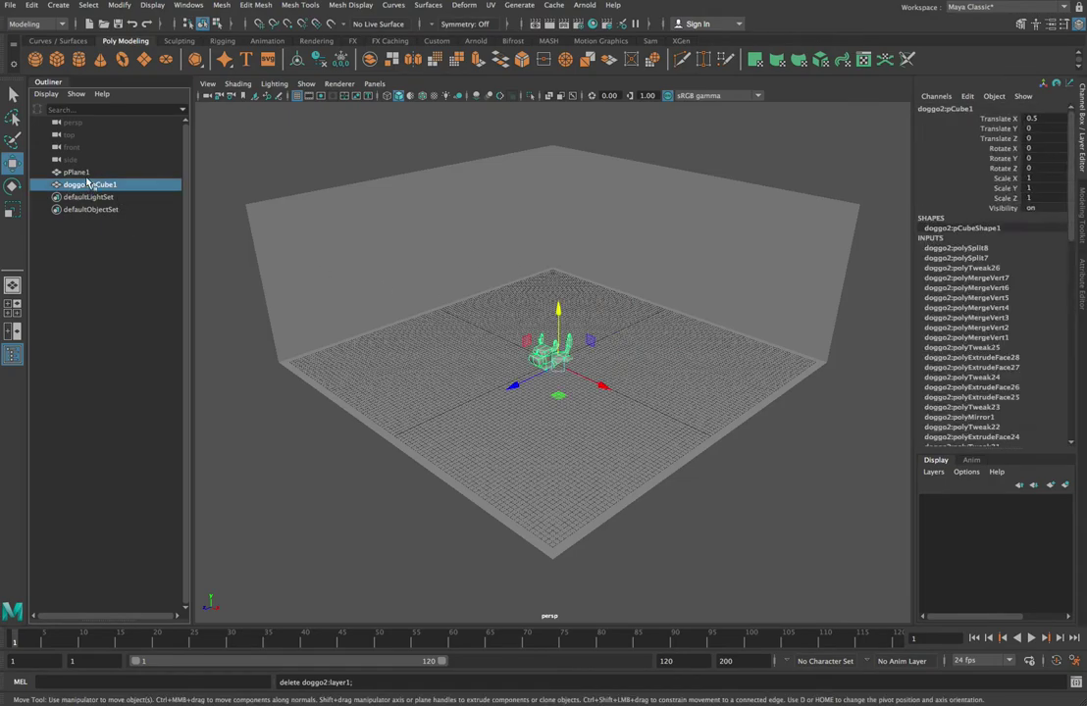
pyautogui.doubleClick(78, 172)
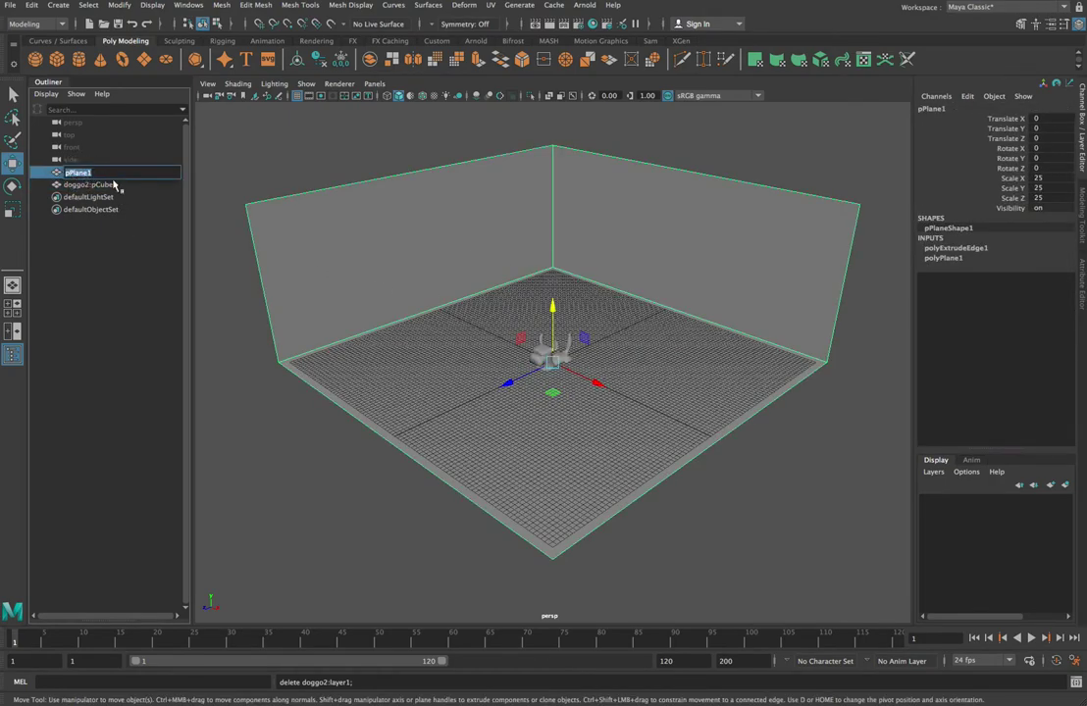
pyautogui.write('Room')
pyautogui.press('Return')
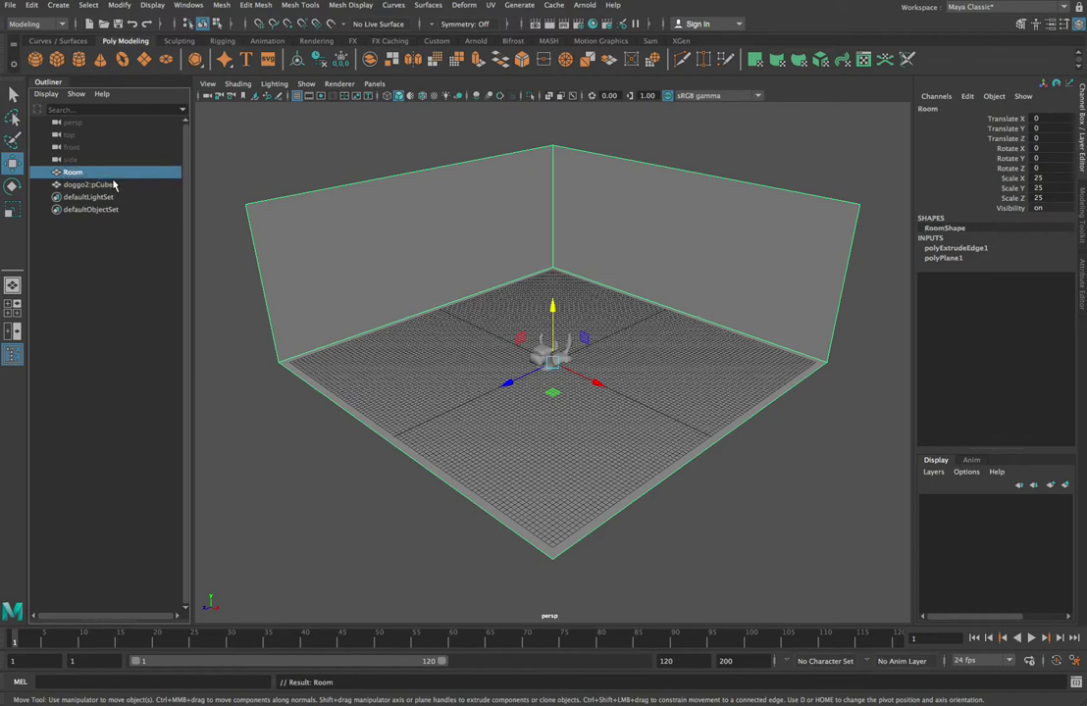
pyautogui.doubleClick(108, 187)
pyautogui.write('D')
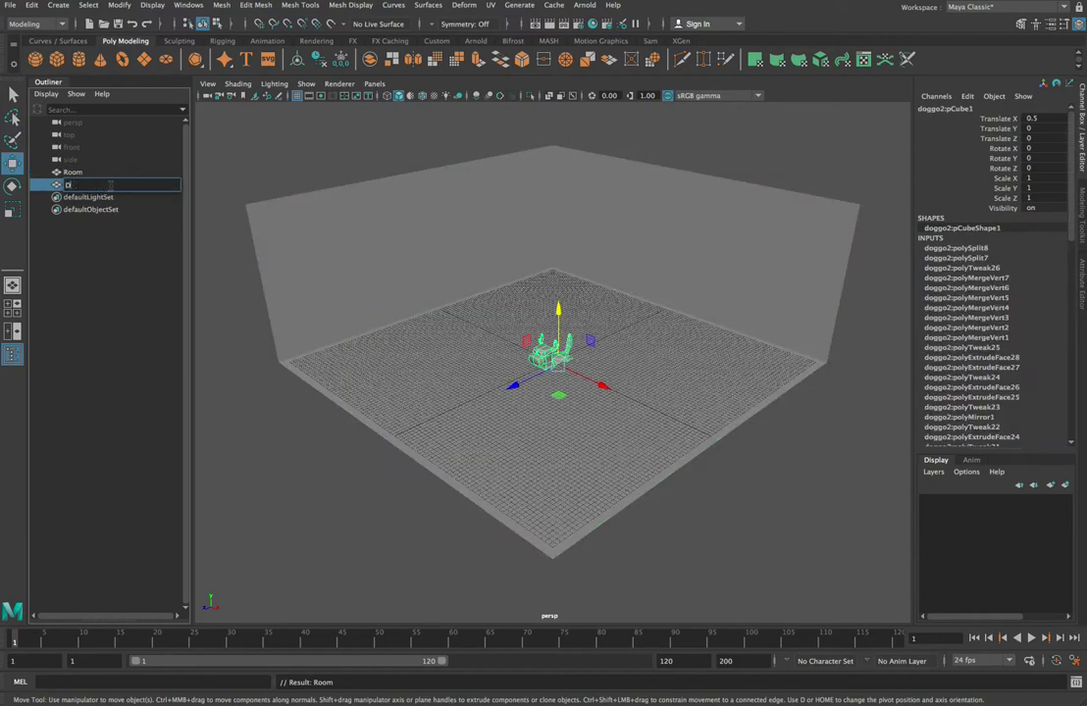
pyautogui.write('og')
pyautogui.press('Return')
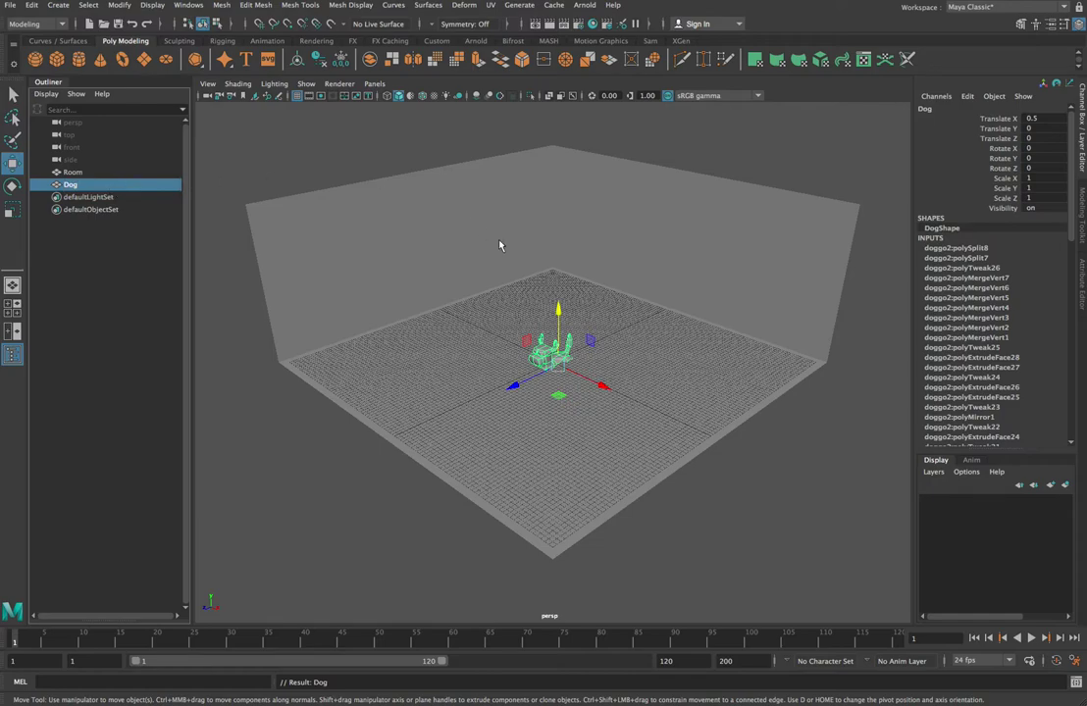
# In the maximised side view, lift the Dog to Y 2.009 onto the floor, then restore four views.
pyautogui.click(559, 312)
pyautogui.press('space')
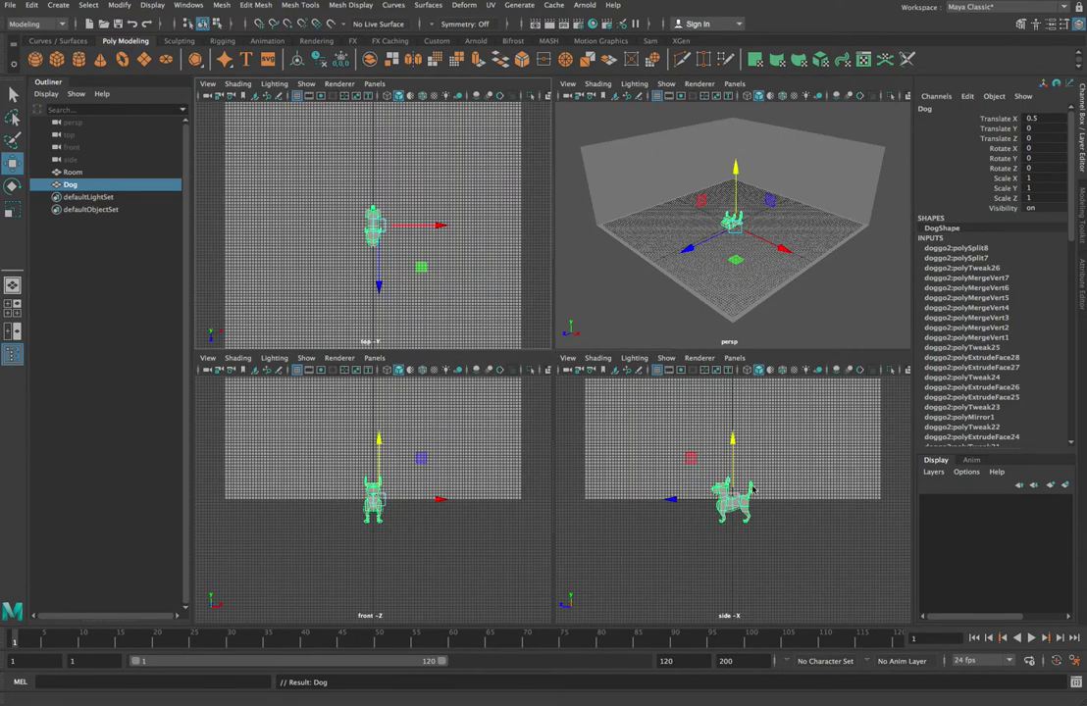
pyautogui.press('space')
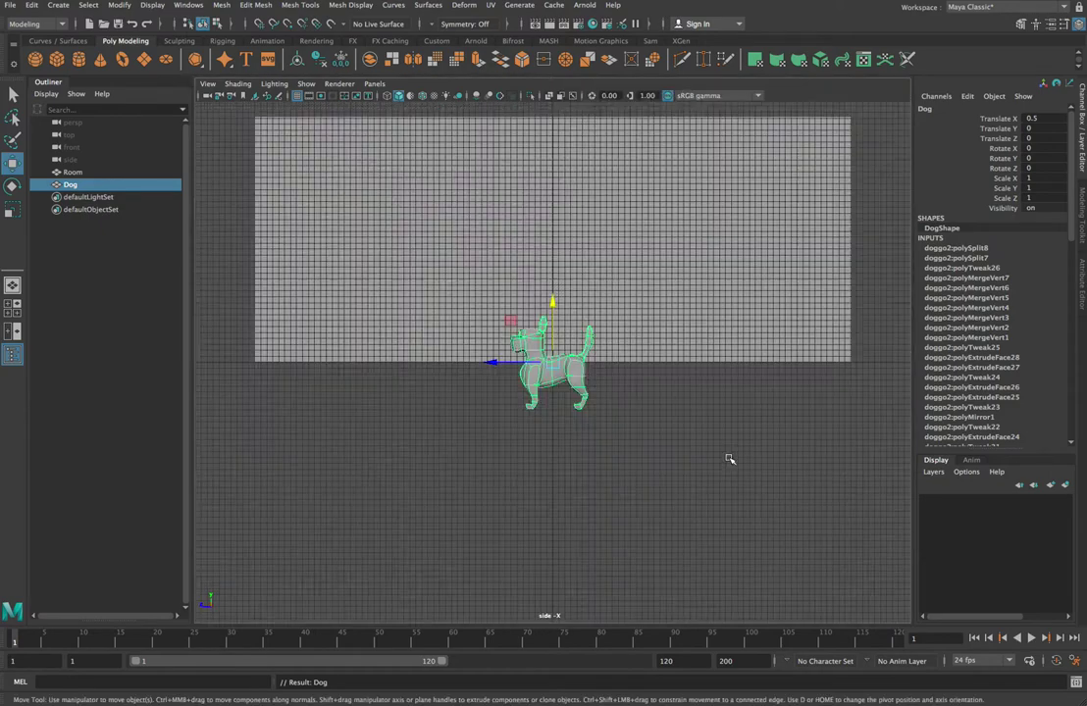
pyautogui.moveTo(552, 305); pyautogui.dragTo(552, 258)
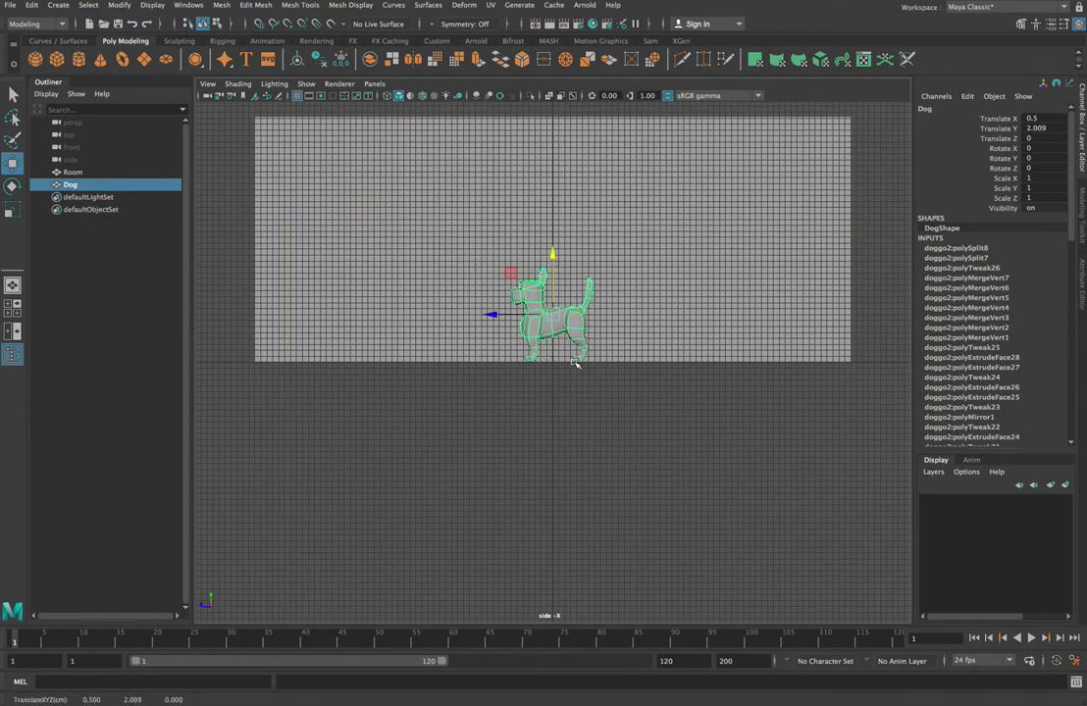
pyautogui.press('space')
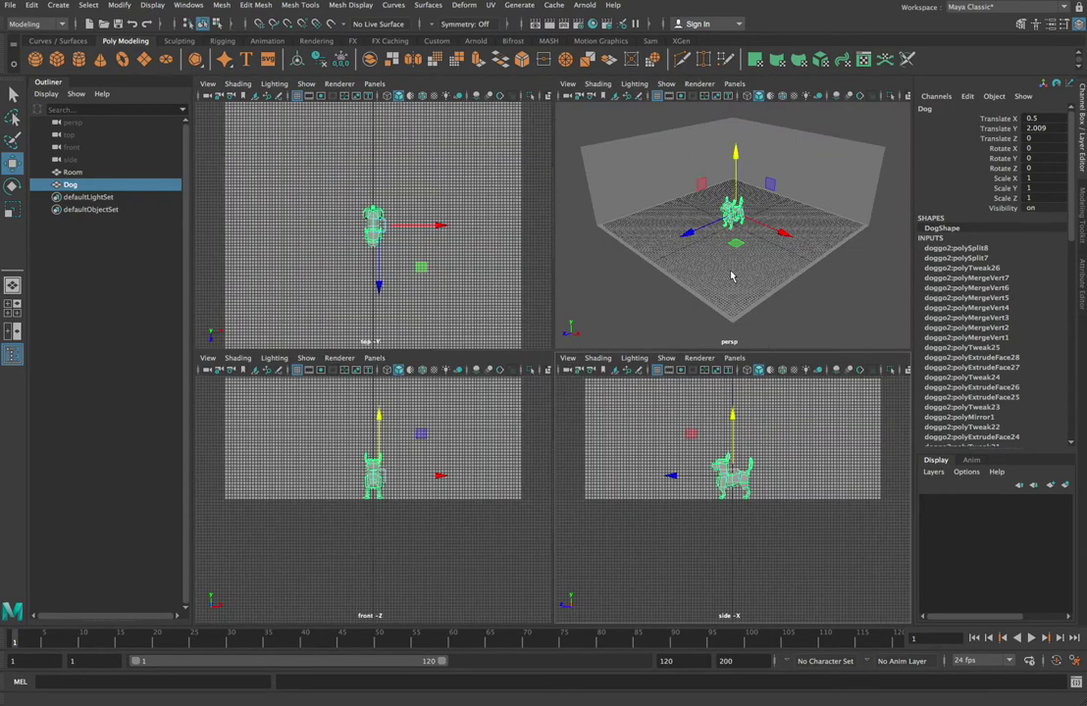
pyautogui.scroll(3, 726, 196)
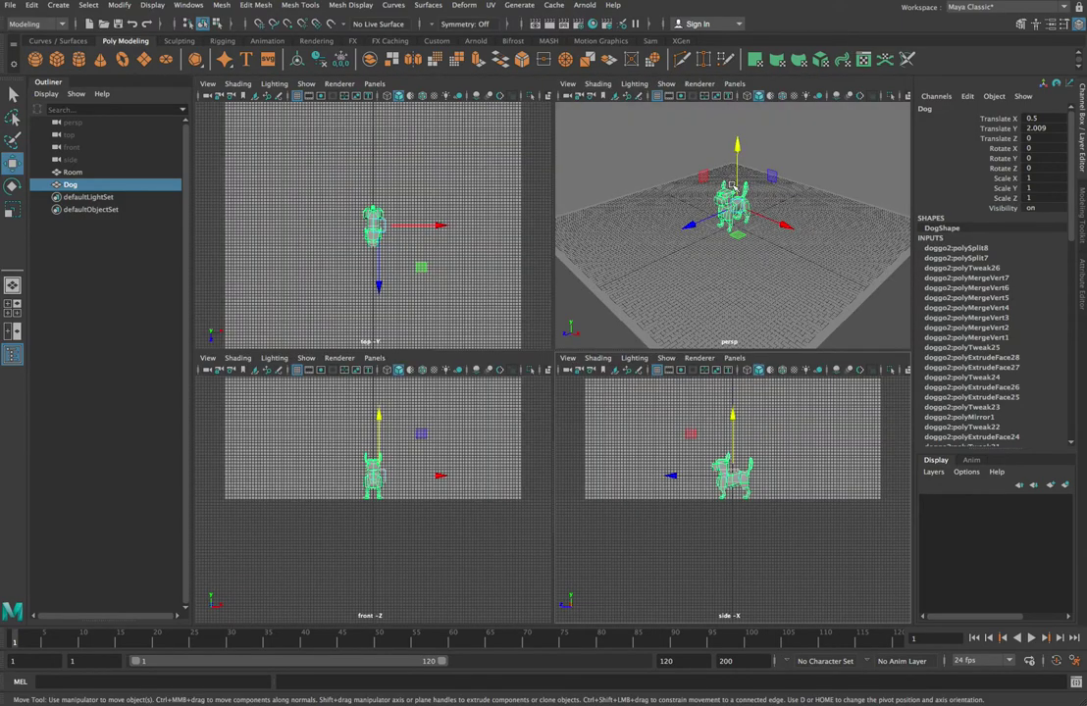
pyautogui.scroll(-3, 732, 185)
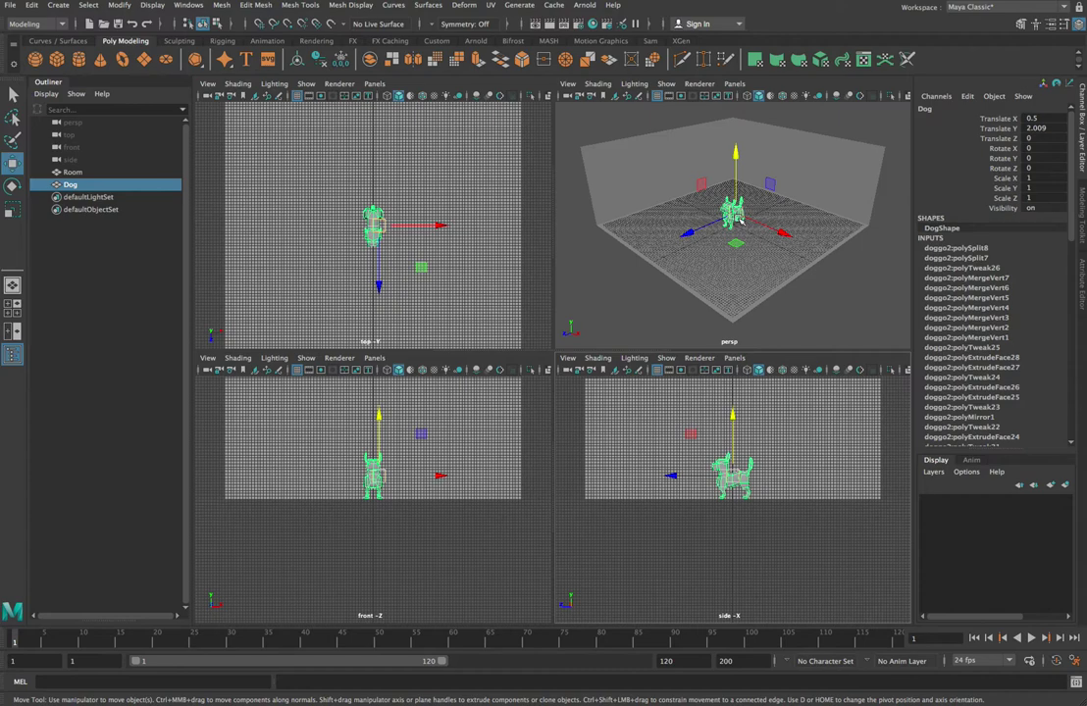
# Duplicate the dog three times as Dog1, Dog2 and Dog3, moving each to a different floor spot.
pyautogui.hotkey('ctrl', 'd')
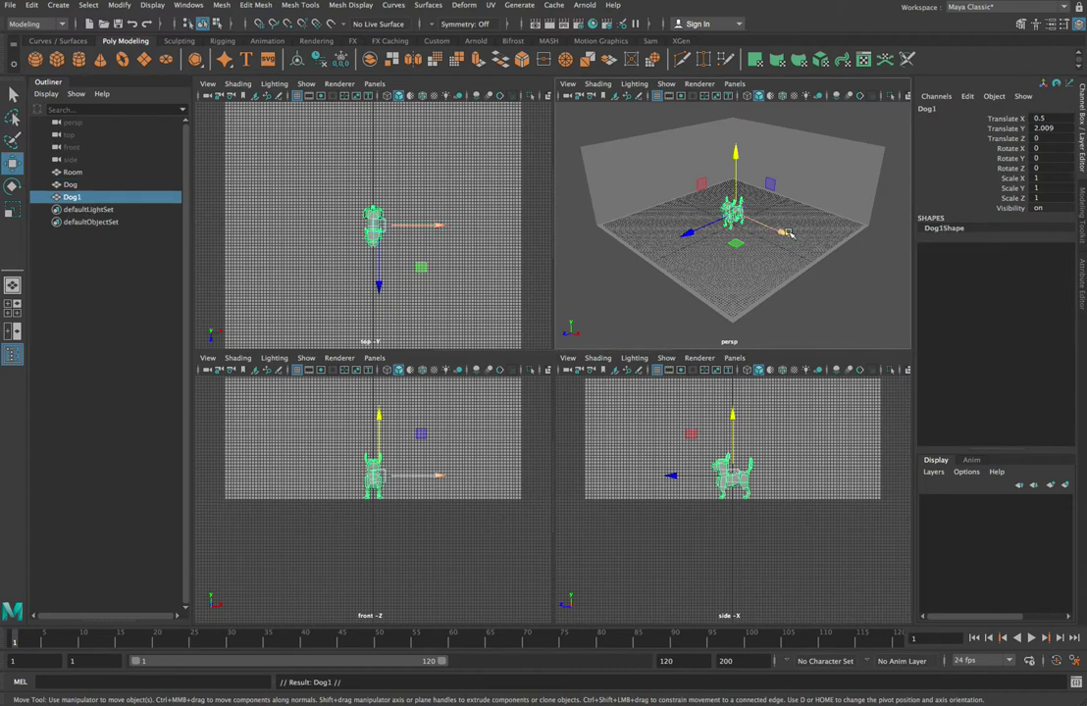
pyautogui.moveTo(789, 234); pyautogui.dragTo(751, 223)
pyautogui.hotkey('ctrl', 'd')
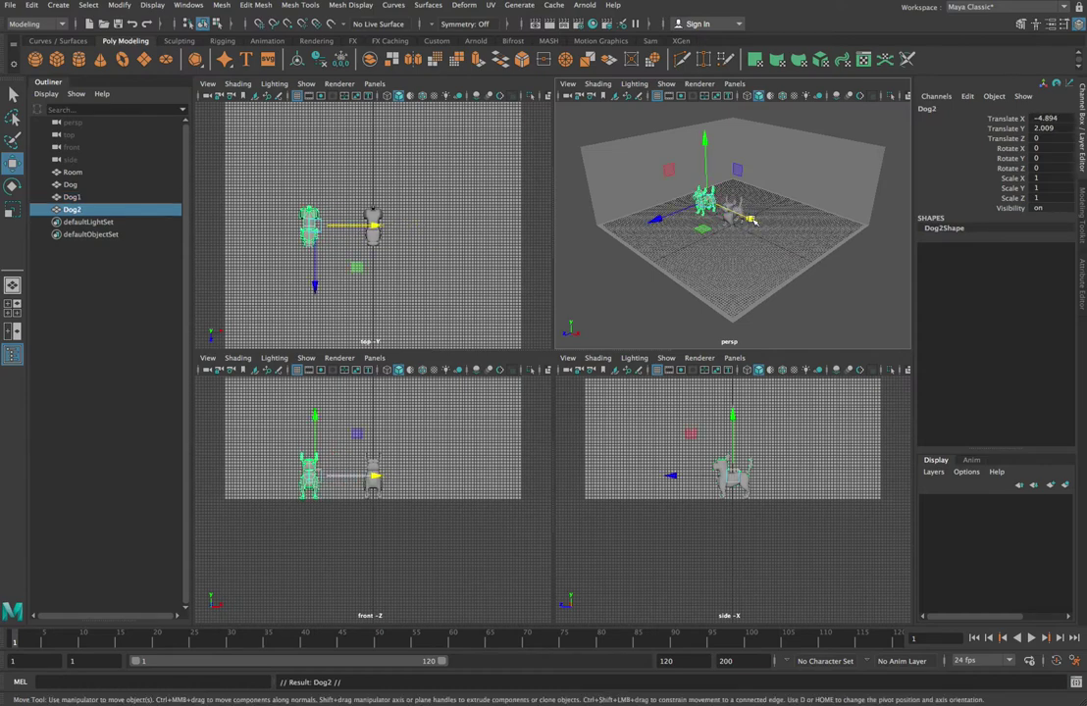
pyautogui.moveTo(655, 218); pyautogui.dragTo(620, 231)
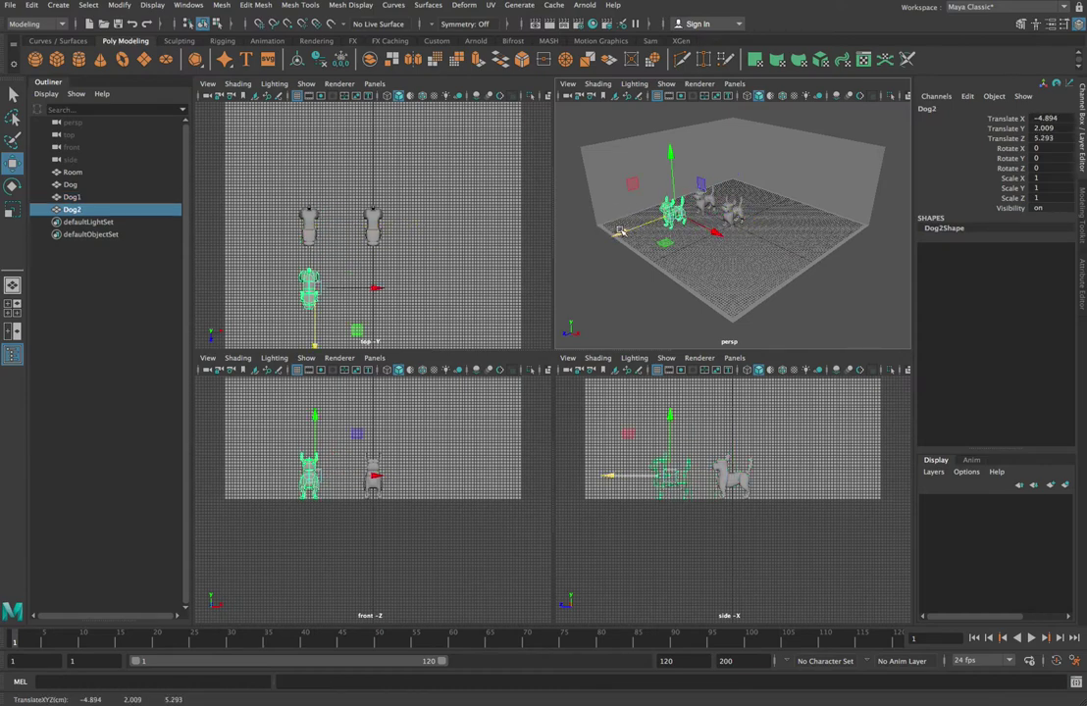
pyautogui.hotkey('ctrl', 'd')
pyautogui.moveTo(740, 237); pyautogui.dragTo(801, 286)
pyautogui.moveTo(692, 266); pyautogui.dragTo(738, 258)
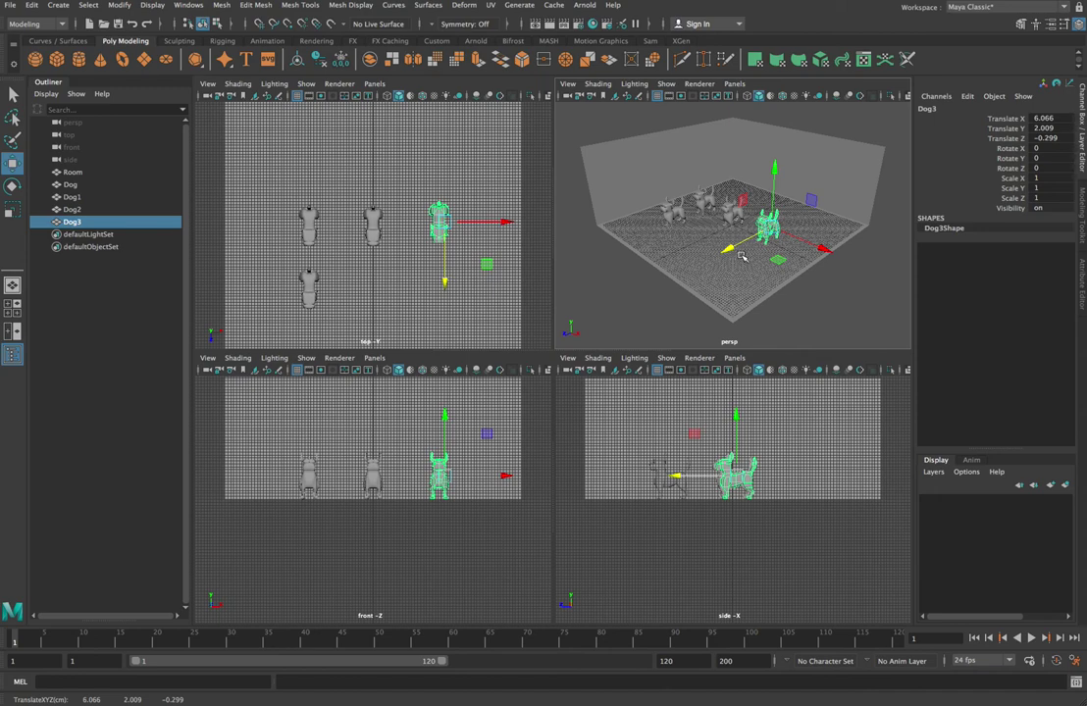
# Rotate Dog2 to a new angle and move Dog1 forward across the floor.
pyautogui.press('e')
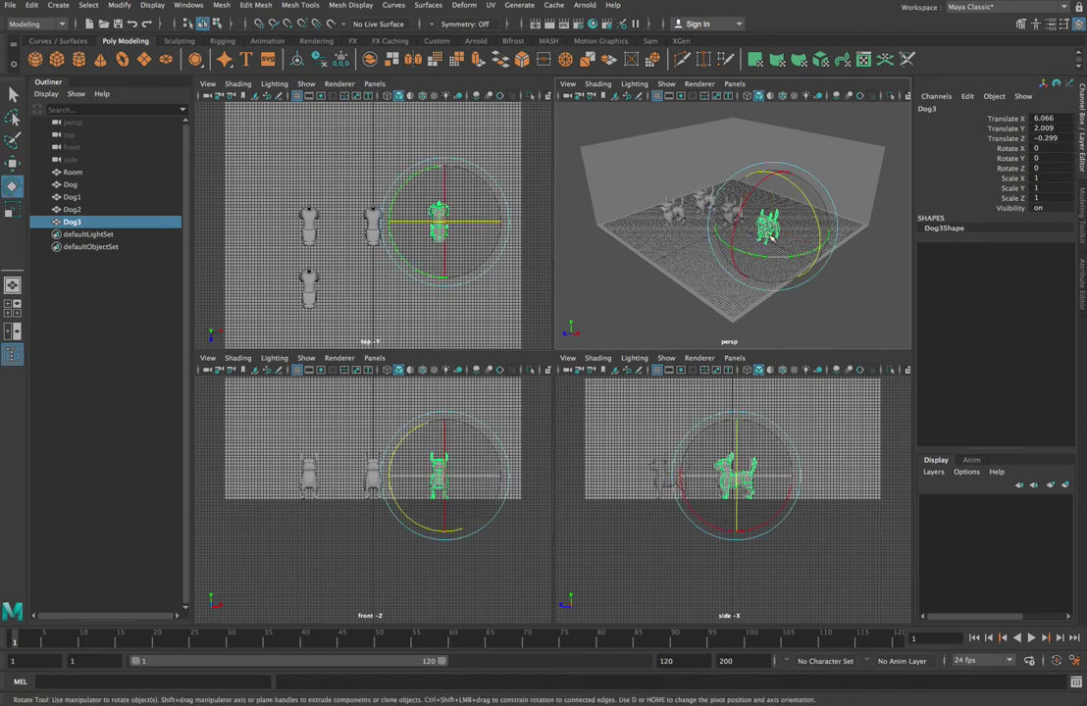
pyautogui.click(675, 222)
pyautogui.moveTo(695, 242); pyautogui.dragTo(713, 218)
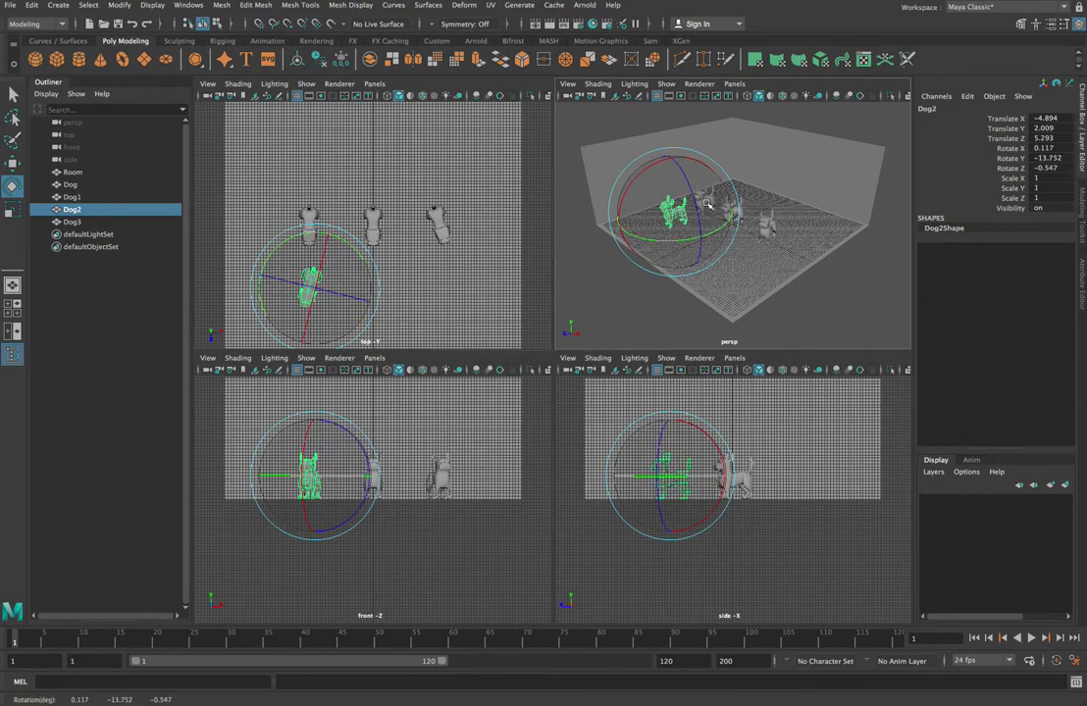
pyautogui.click(743, 191)
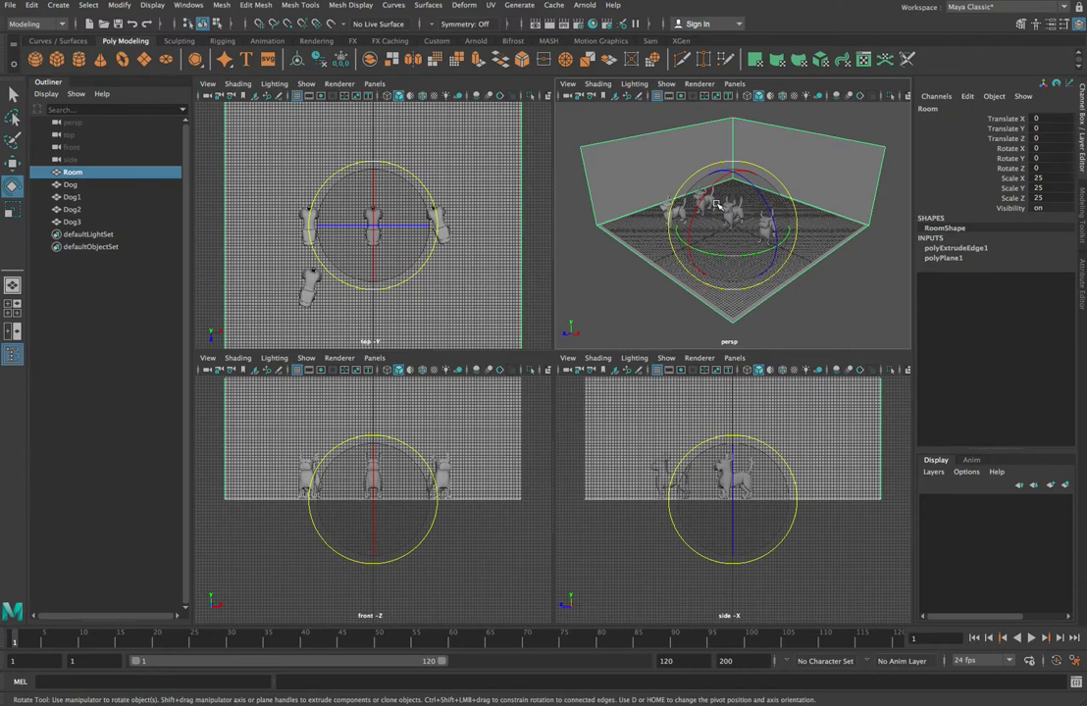
pyautogui.press('w')
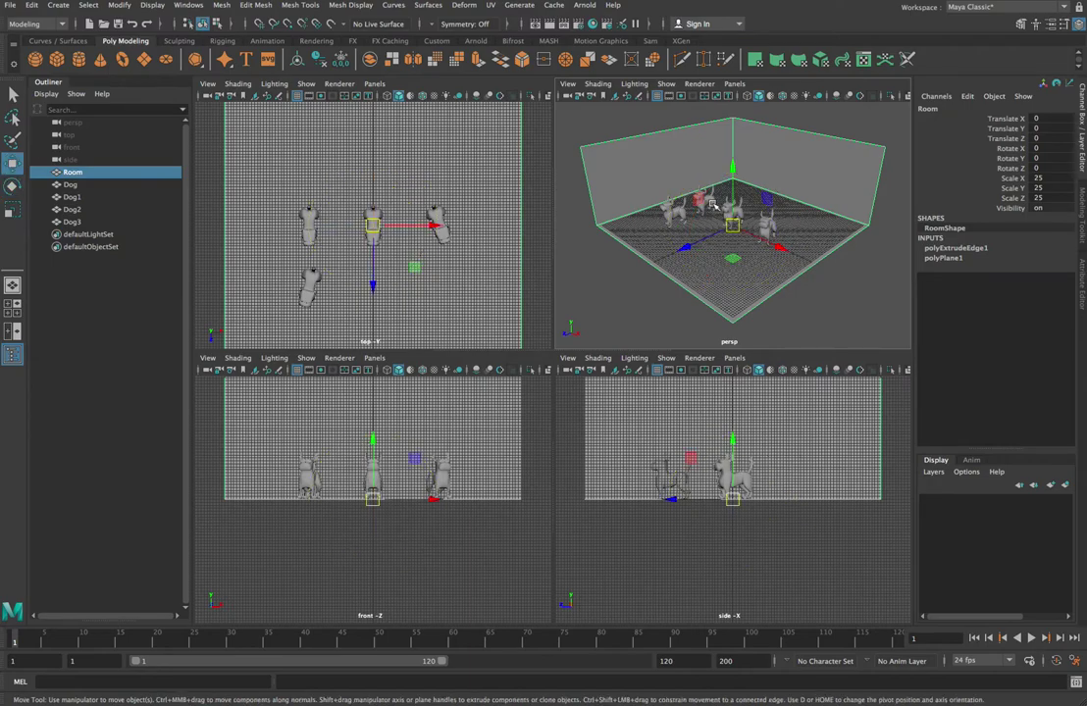
pyautogui.click(703, 201)
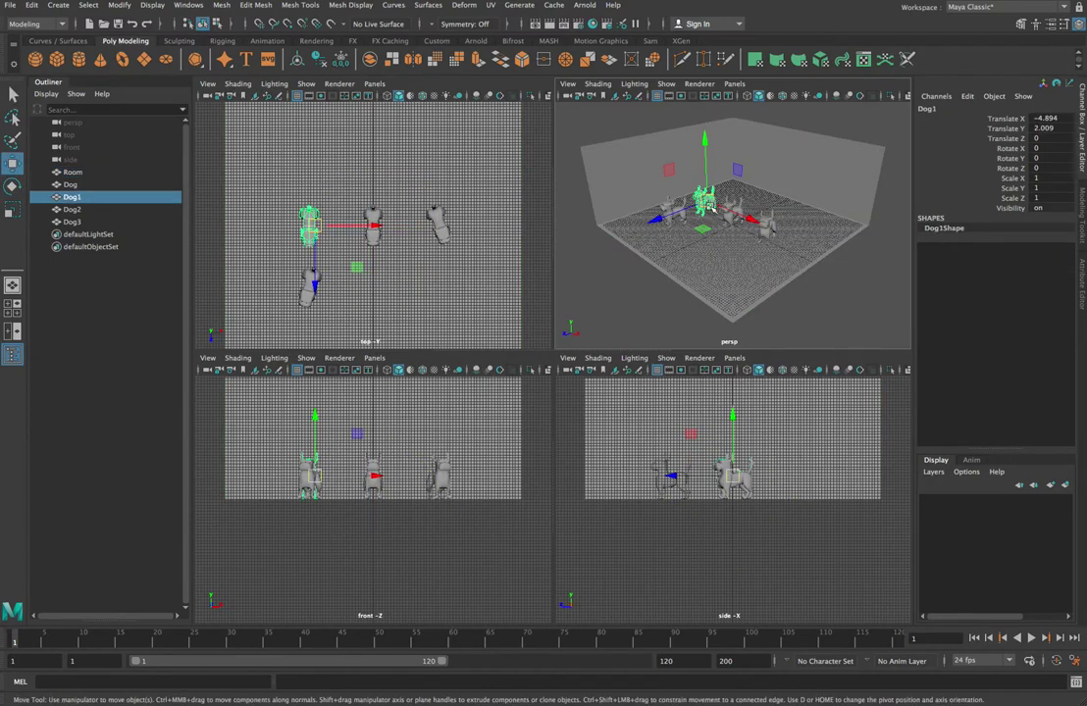
pyautogui.moveTo(703, 229); pyautogui.dragTo(721, 287)
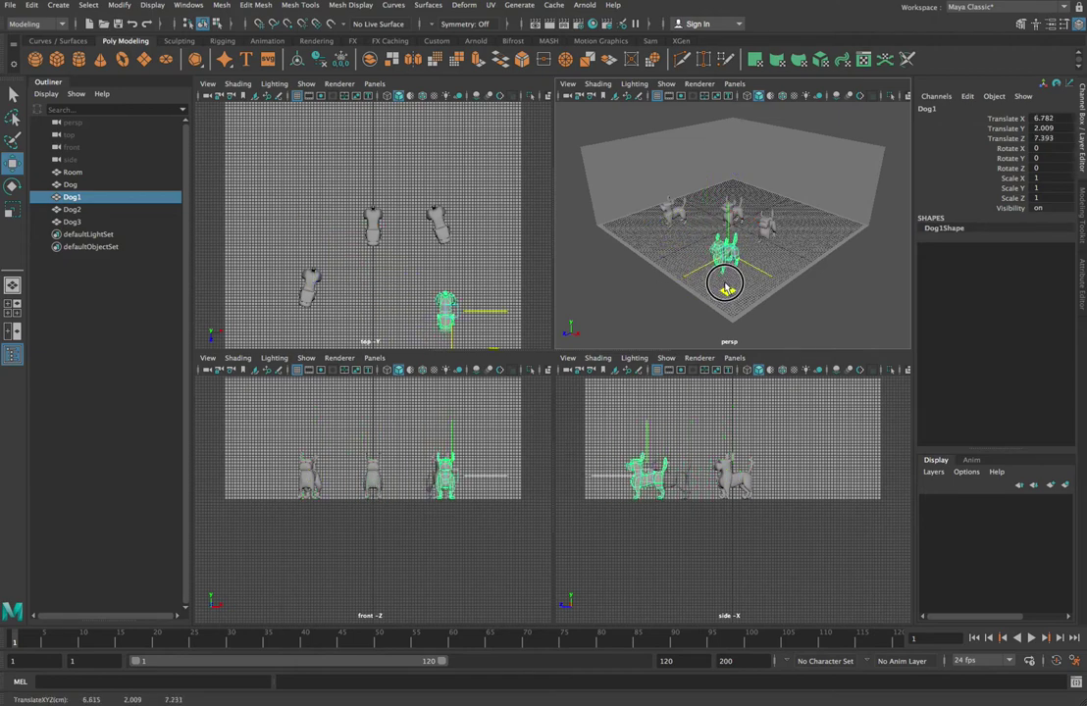
# Shift the original Dog aside, then rotate Dog1 24.758° and move it toward the room centre.
pyautogui.click(737, 214)
pyautogui.moveTo(728, 223); pyautogui.dragTo(691, 200)
pyautogui.click(731, 255)
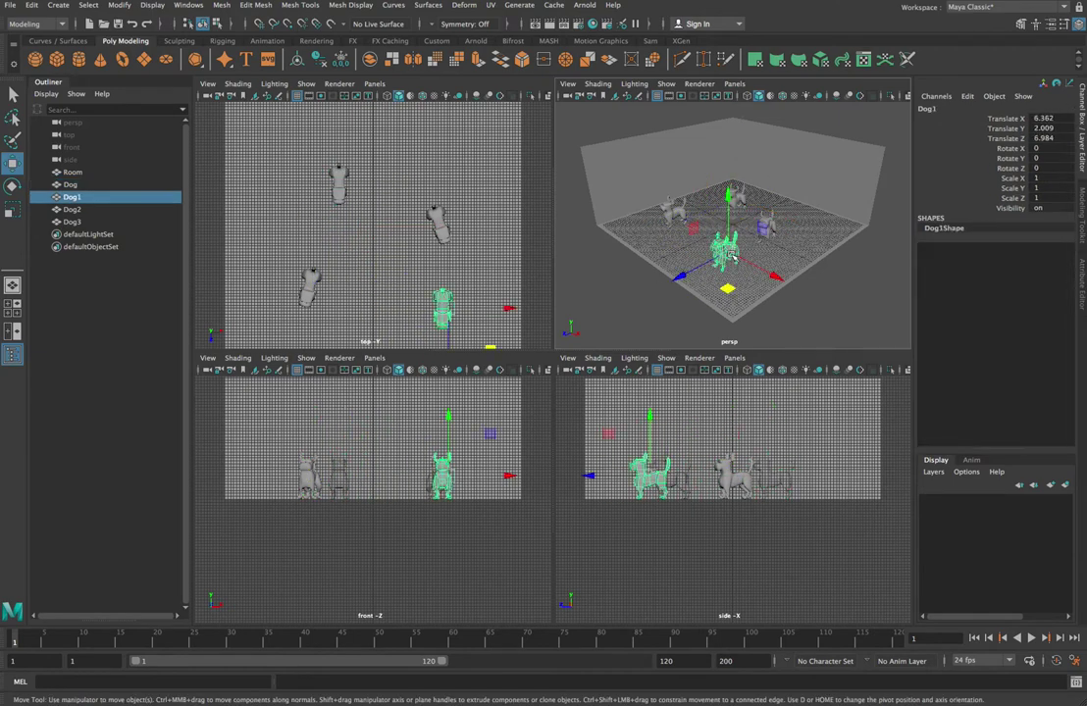
pyautogui.press('e')
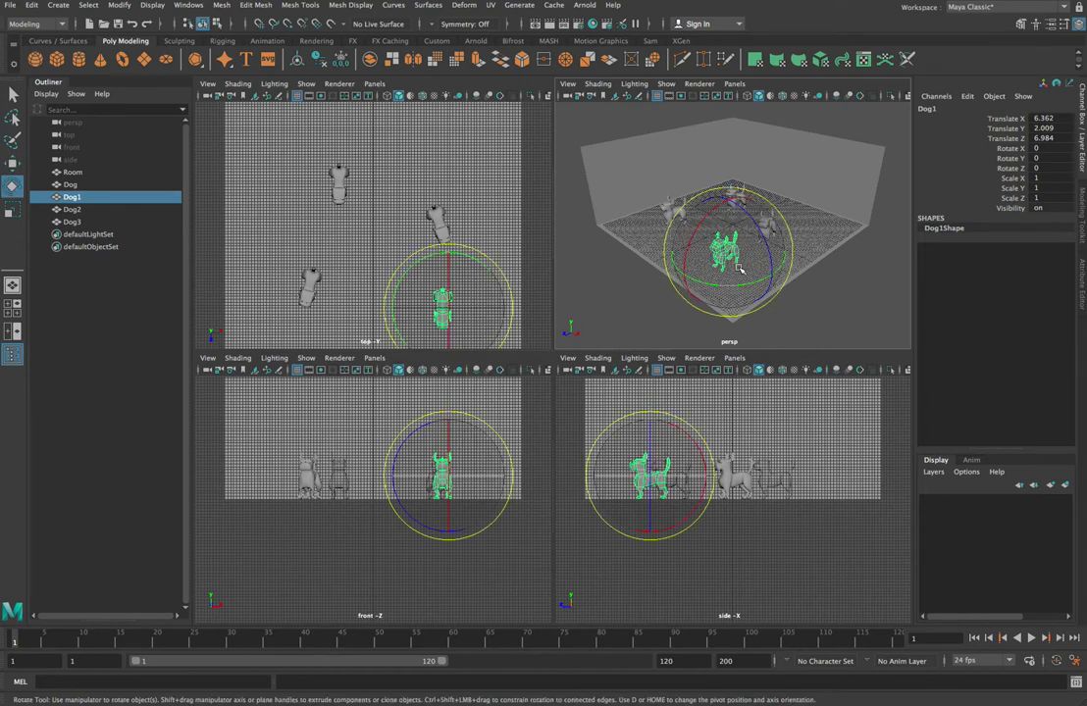
pyautogui.moveTo(733, 286); pyautogui.dragTo(764, 283)
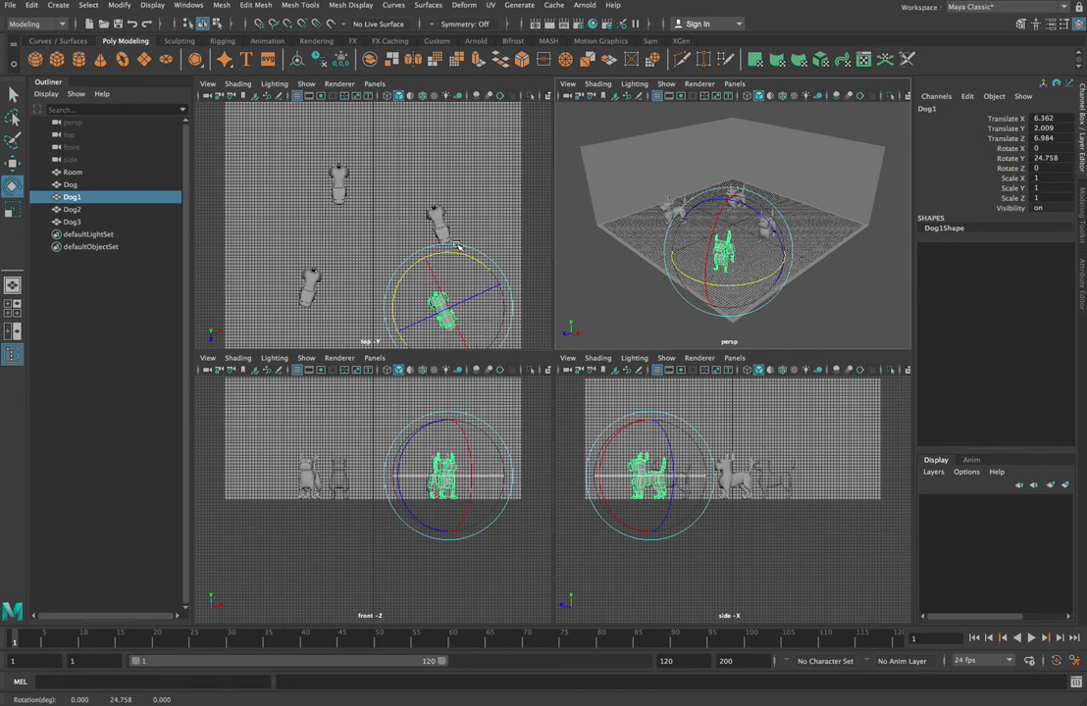
pyautogui.press('w')
pyautogui.moveTo(443, 307); pyautogui.dragTo(413, 275)
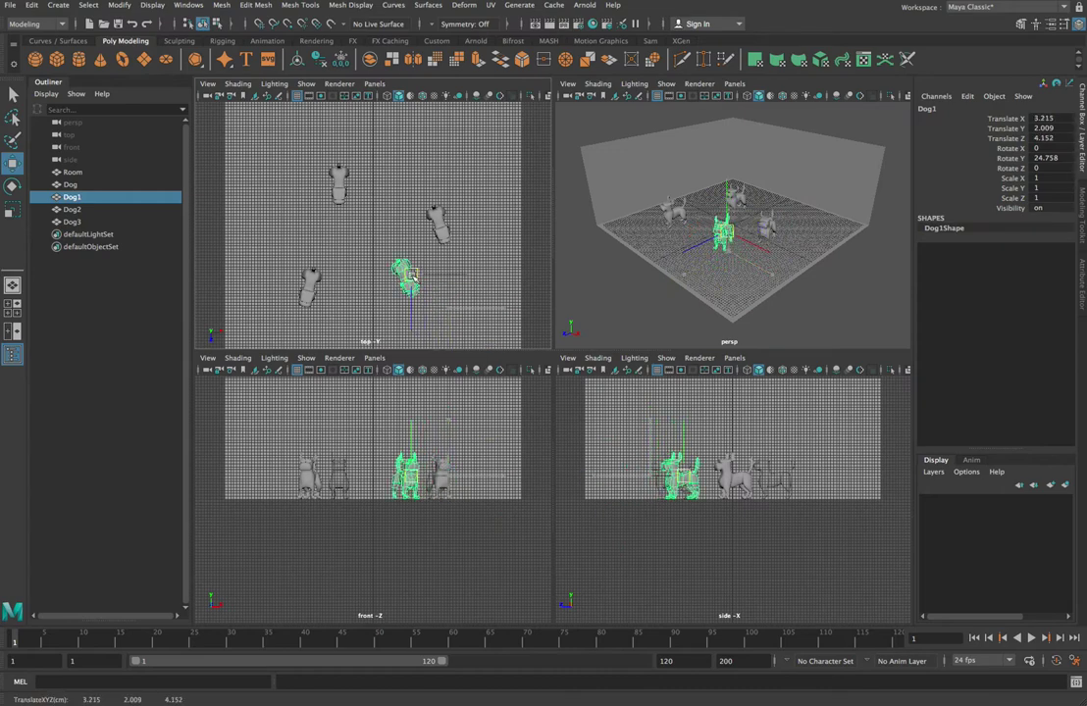
# Move Dog3 back, Dog2 back-left, and nudge Dog1 to X 2.481, Z 1.949.
pyautogui.click(437, 221)
pyautogui.moveTo(436, 220); pyautogui.dragTo(429, 169)
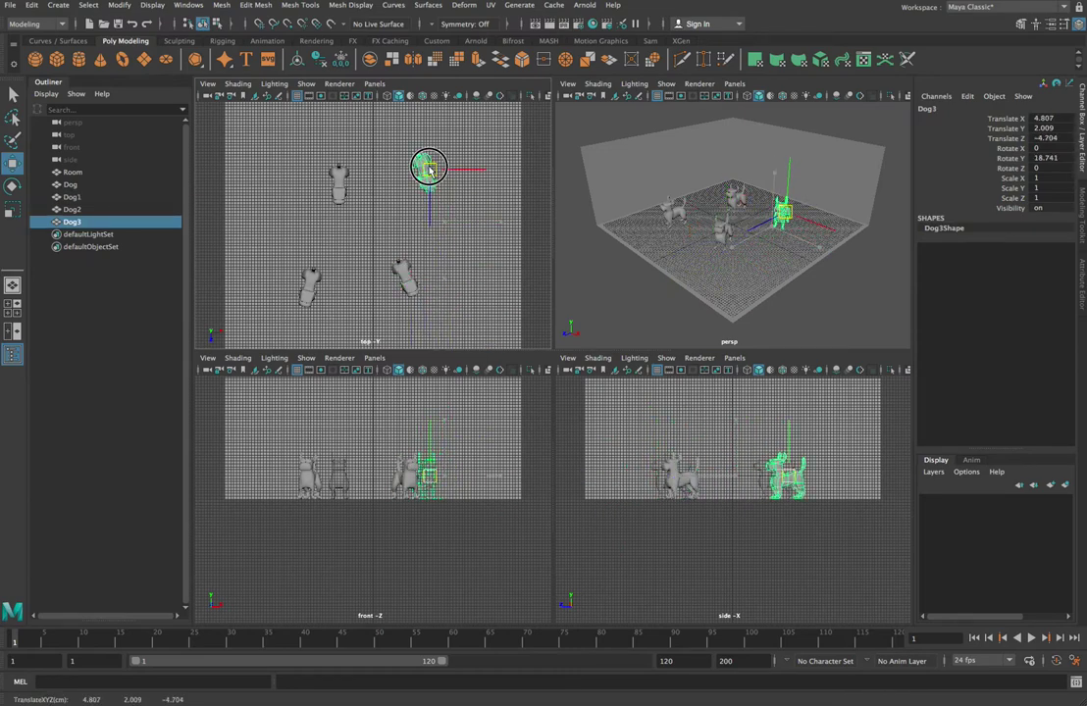
pyautogui.click(310, 285)
pyautogui.moveTo(310, 285); pyautogui.dragTo(283, 237)
pyautogui.click(407, 280)
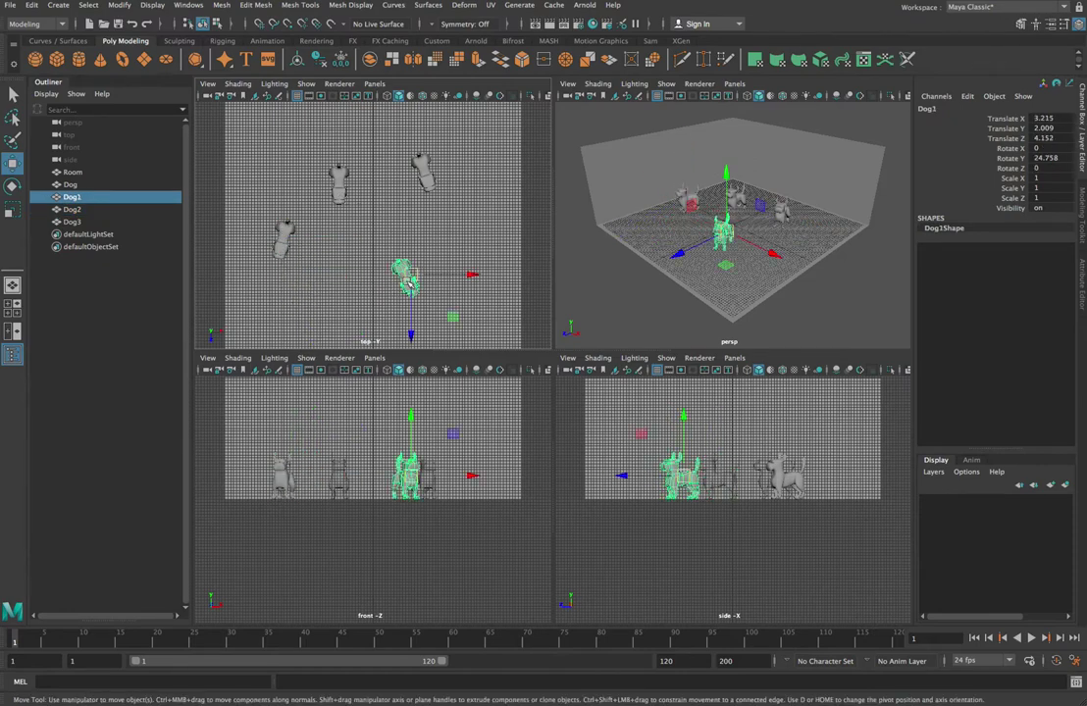
pyautogui.moveTo(407, 280); pyautogui.dragTo(399, 251)
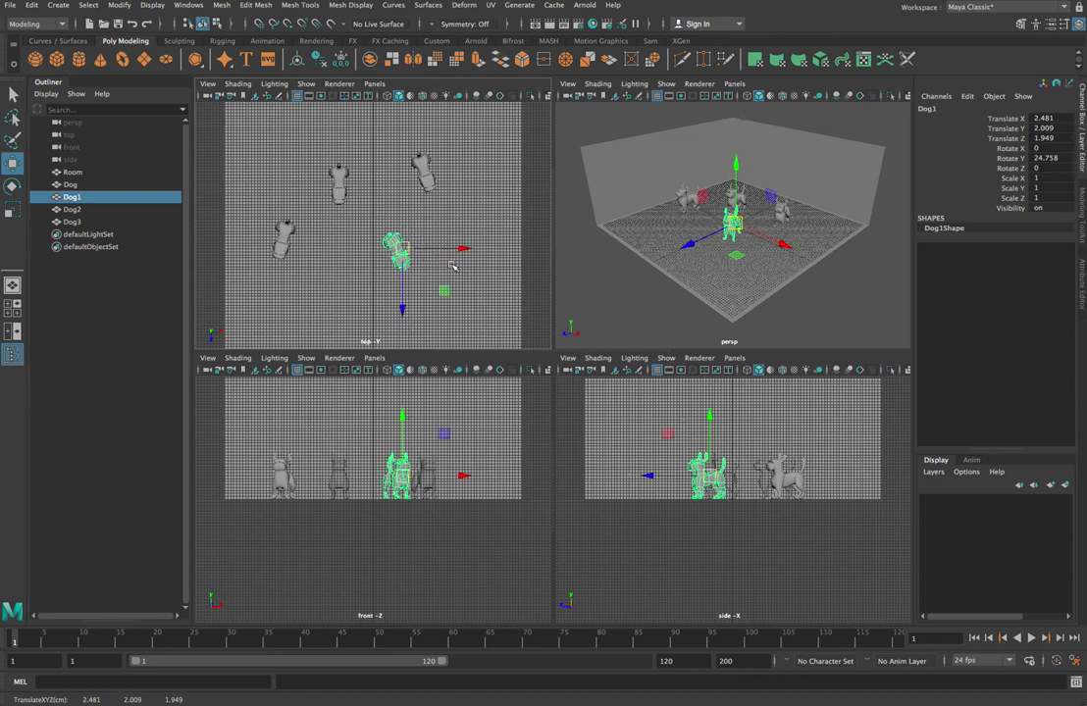
pyautogui.click(612, 262)
pyautogui.scroll(5, 750, 204)
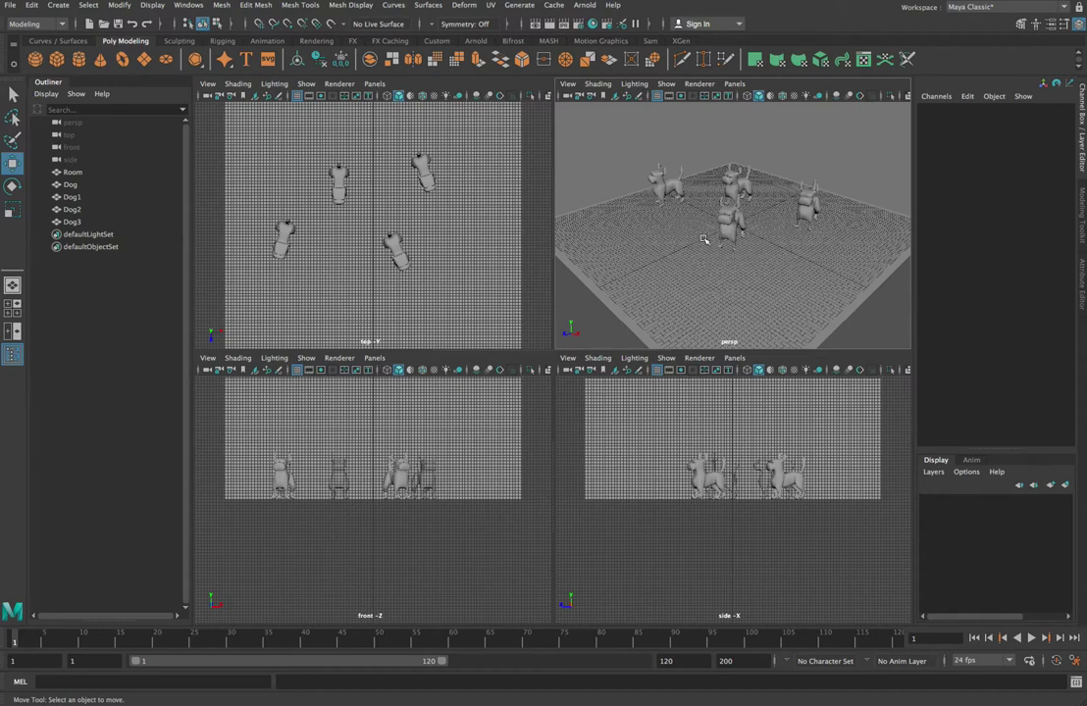
pyautogui.moveTo(710, 238)
pyautogui.keyDown('alt'); pyautogui.mouseDown()
pyautogui.moveTo(707, 247)
pyautogui.moveTo(726, 234)
pyautogui.moveTo(721, 257)
pyautogui.mouseUp(); pyautogui.keyUp('alt')
pyautogui.click(773, 278)
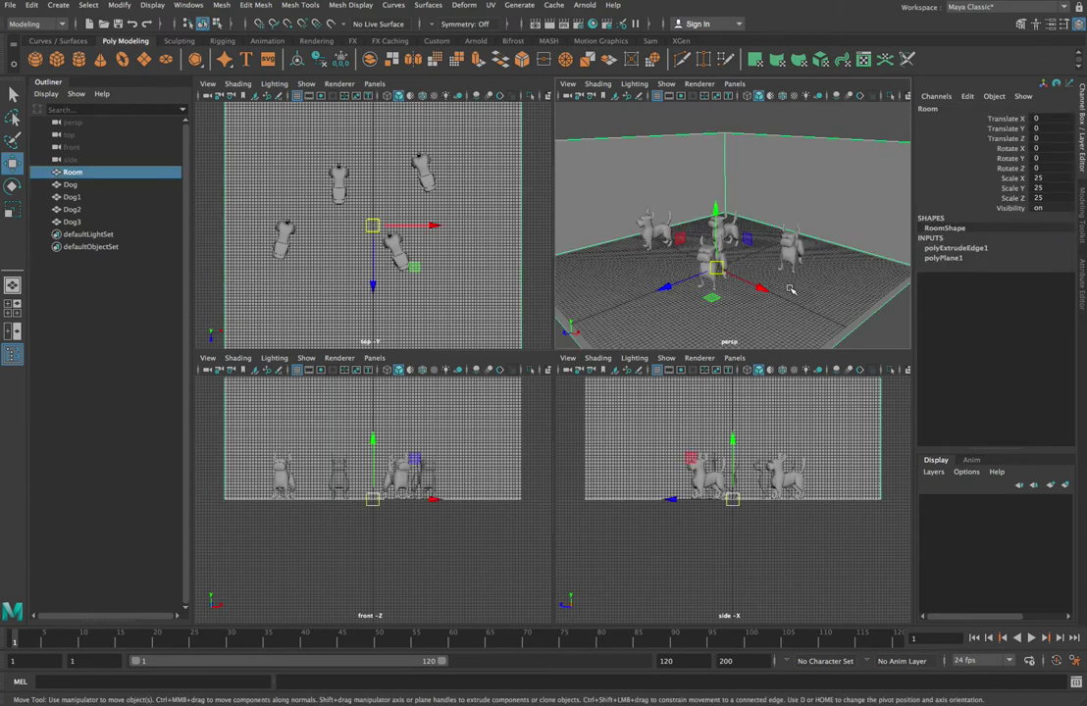
pyautogui.moveTo(786, 284)
pyautogui.keyDown('alt'); pyautogui.mouseDown()
pyautogui.moveTo(781, 267)
pyautogui.moveTo(753, 267)
pyautogui.moveTo(786, 277)
pyautogui.mouseUp(); pyautogui.keyUp('alt')
pyautogui.scroll(2, 786, 277)
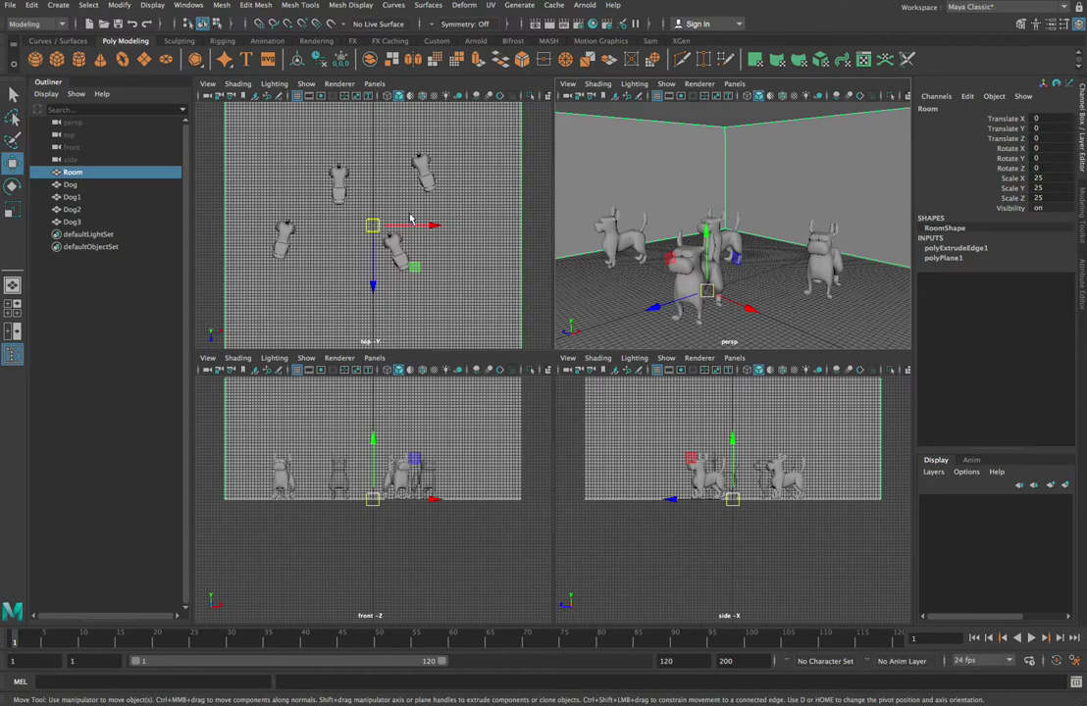
pyautogui.scroll(-2, 411, 218)
# Clear the selection and add a Camera and Aim rig from Create > Cameras.
pyautogui.click(221, 202)
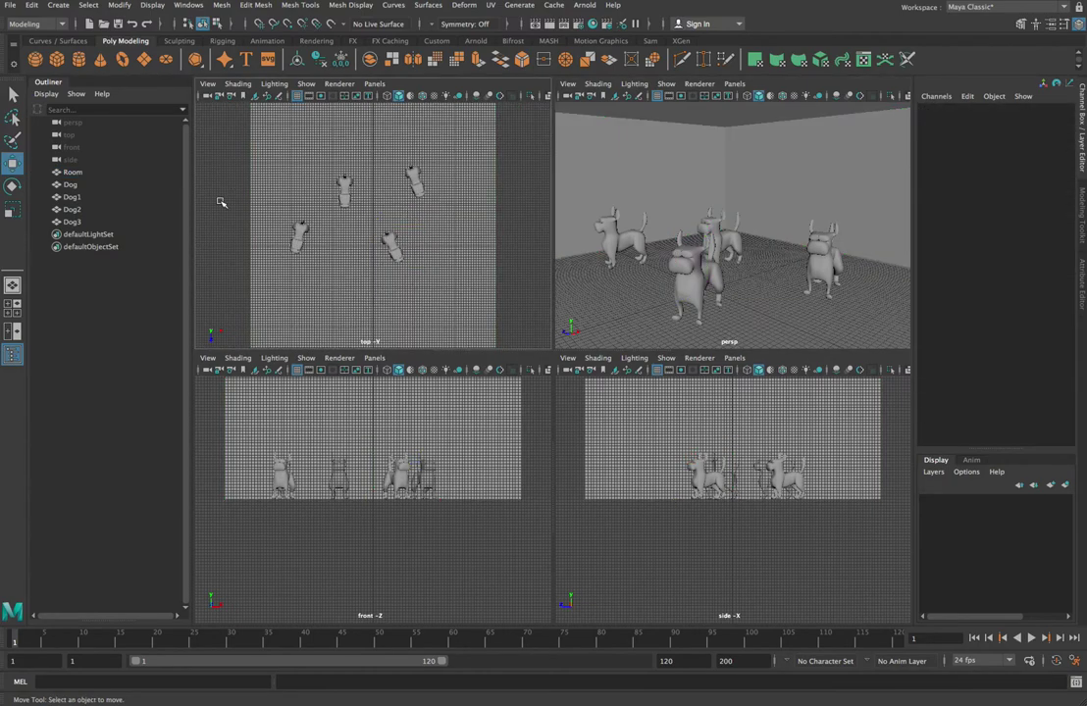
pyautogui.click(57, 8)
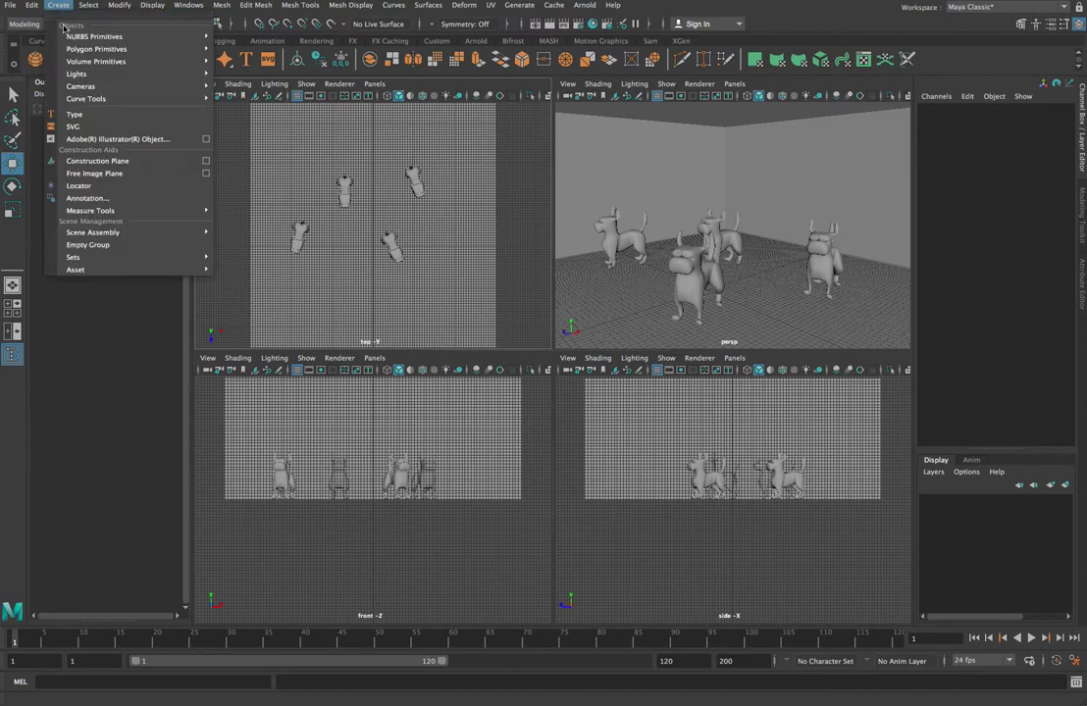
pyautogui.moveTo(95, 62)
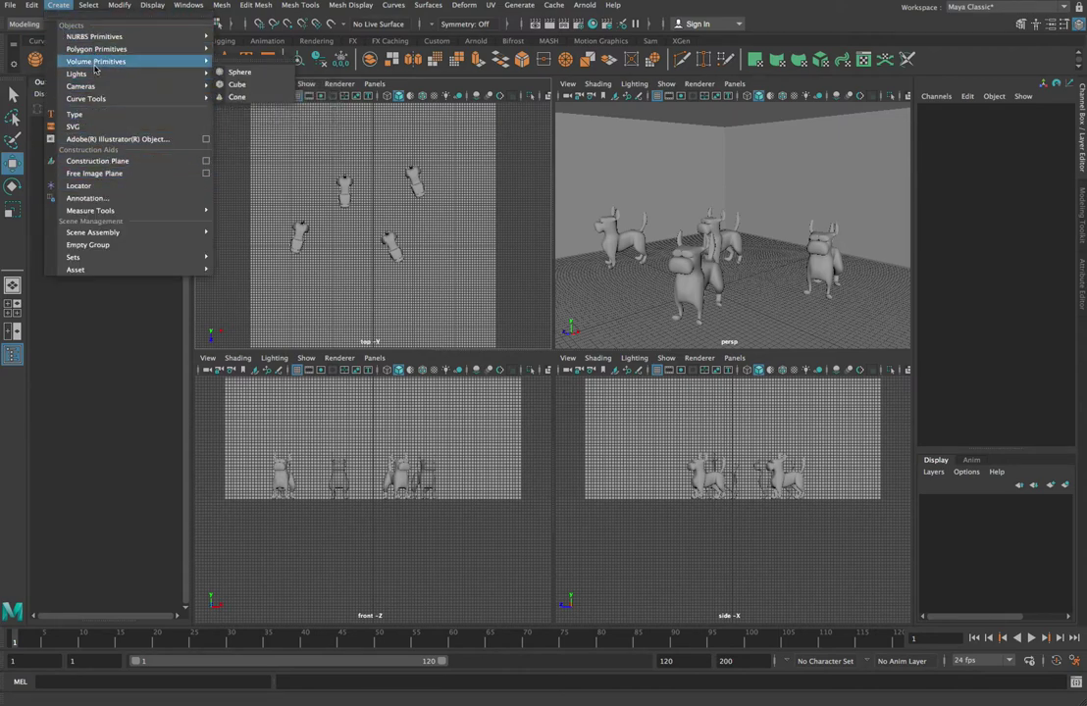
pyautogui.moveTo(96, 86)
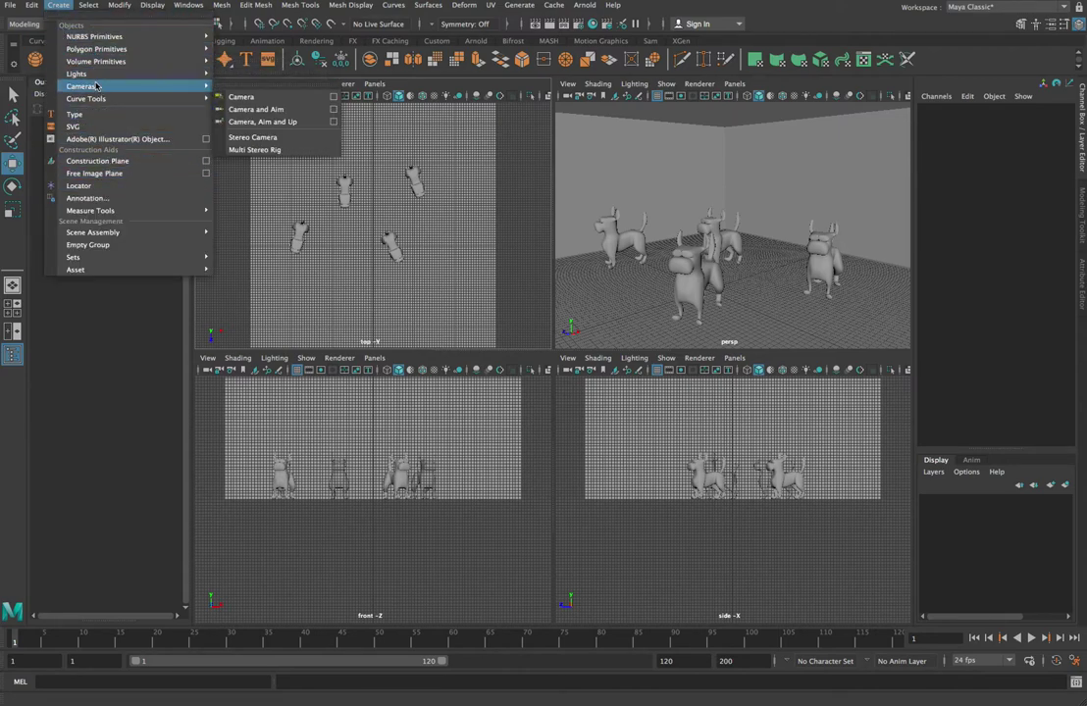
pyautogui.click(293, 111)
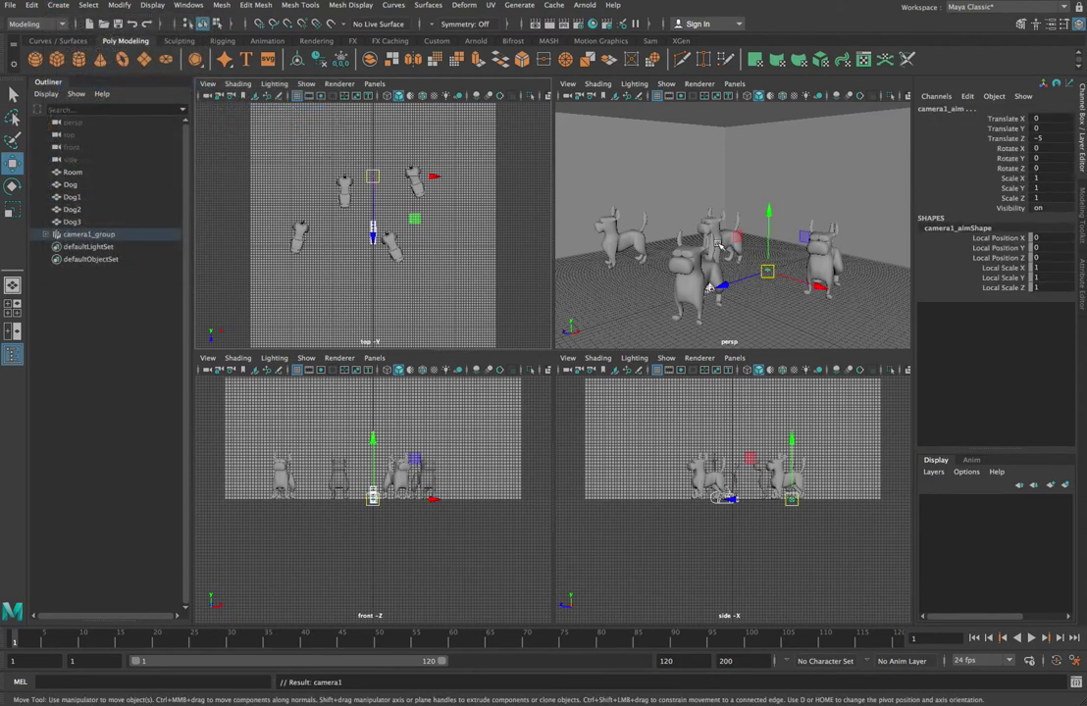
# Expand camera1_group, select camera1 then camera1_aim, and zoom the view in.
pyautogui.click(45, 235)
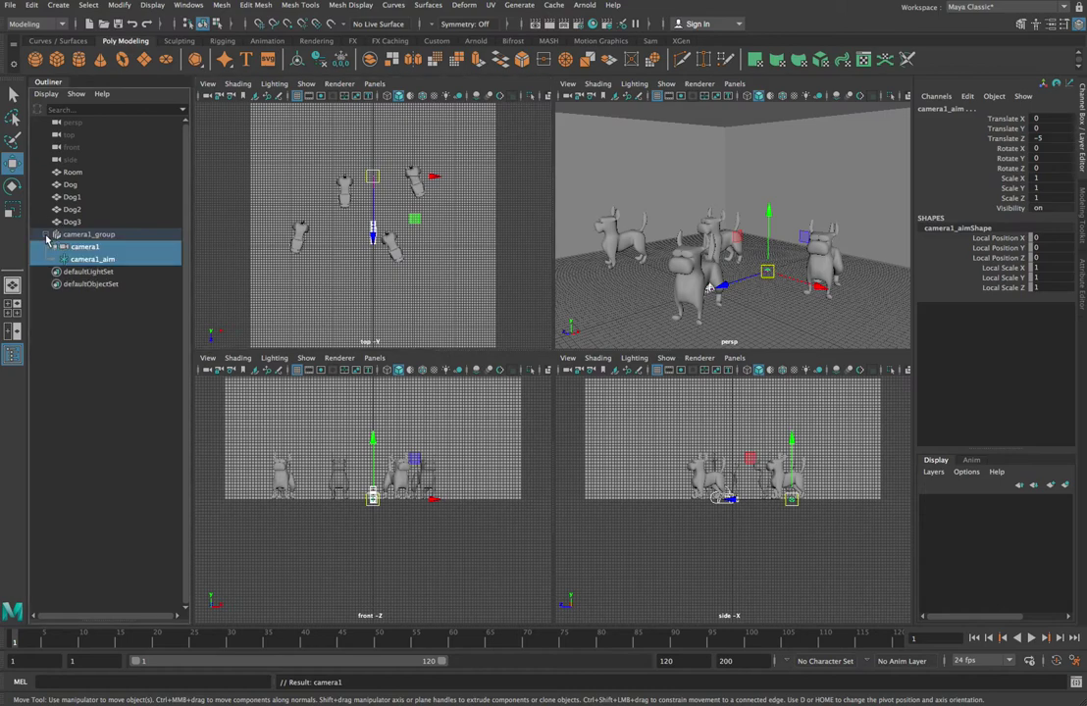
pyautogui.click(97, 248)
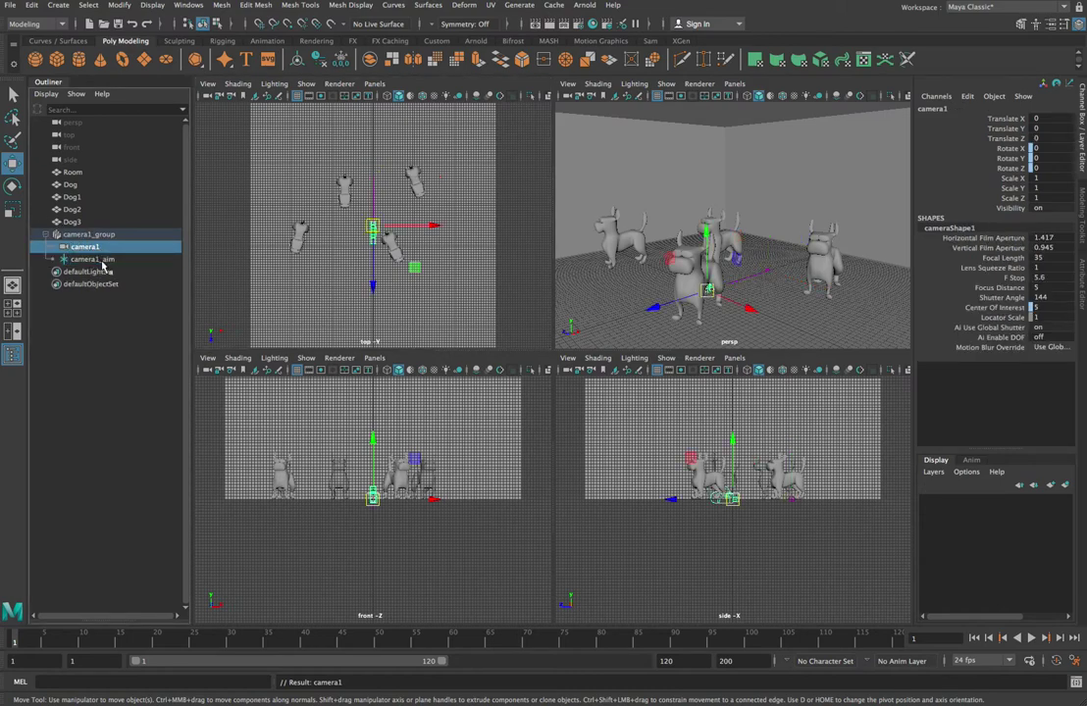
pyautogui.click(98, 260)
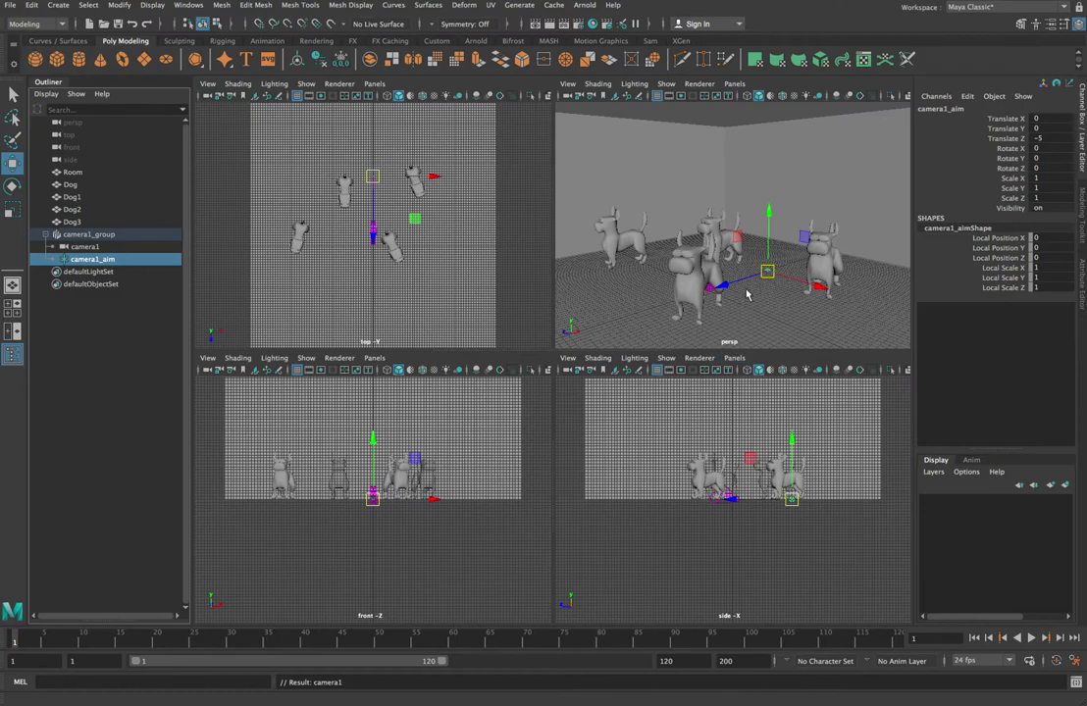
pyautogui.scroll(3, 746, 295)
pyautogui.scroll(-3, 746, 294)
pyautogui.scroll(2, 735, 503)
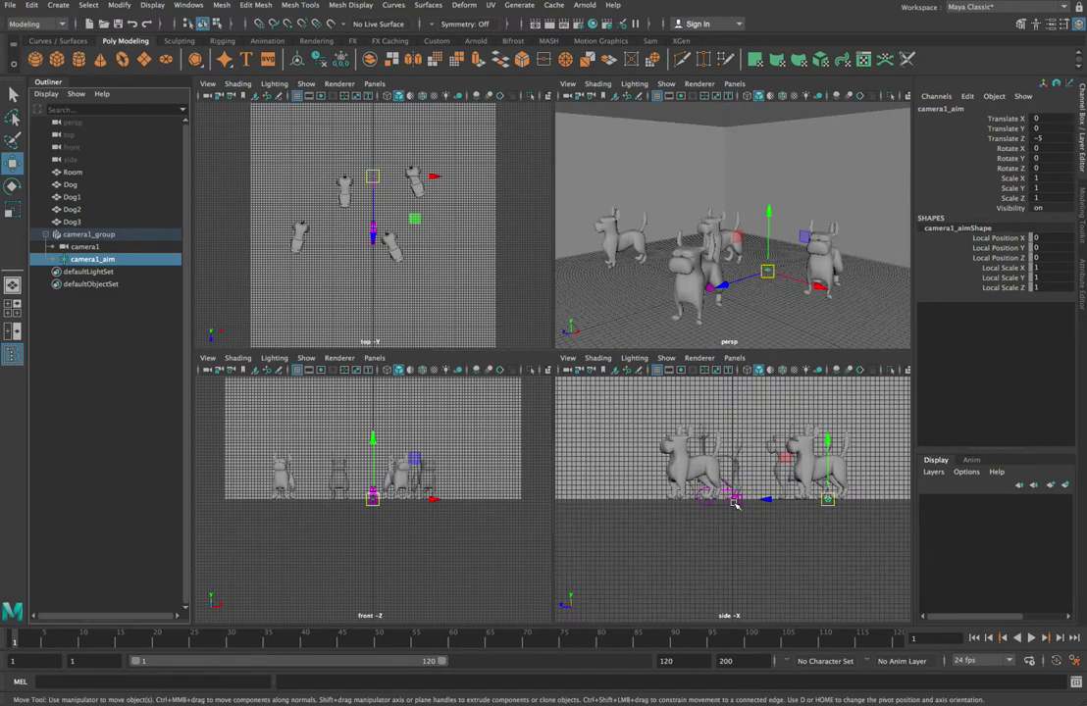
pyautogui.scroll(5, 736, 504)
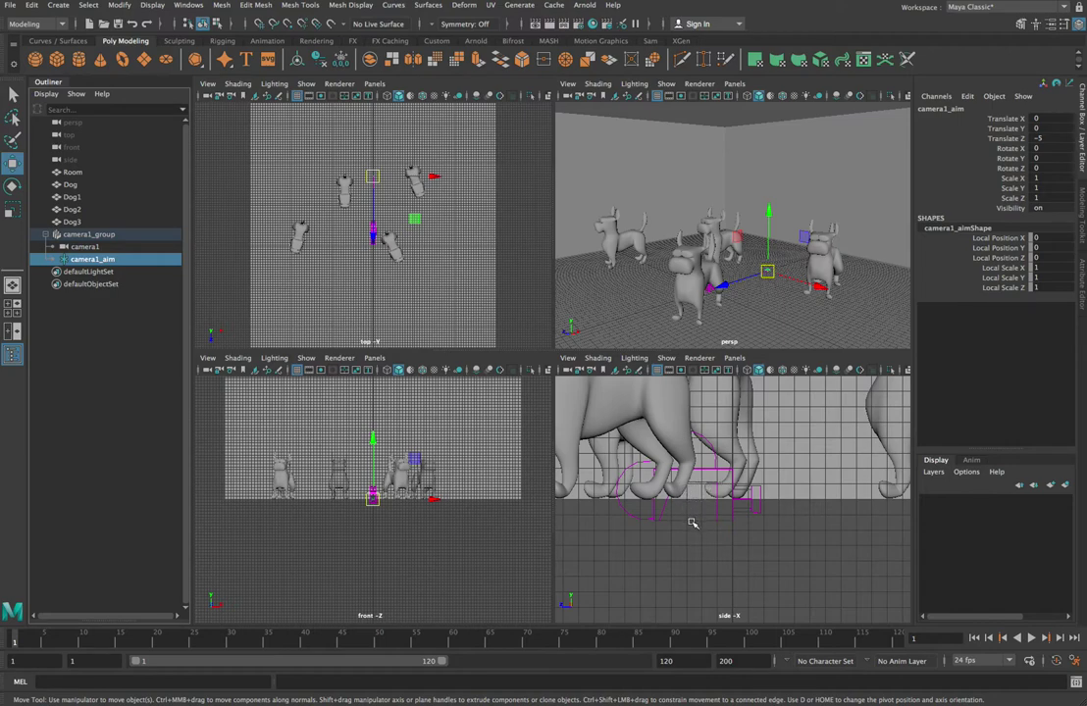
# Lower camera1_group slightly and raise the camera1_aim point.
pyautogui.click(98, 235)
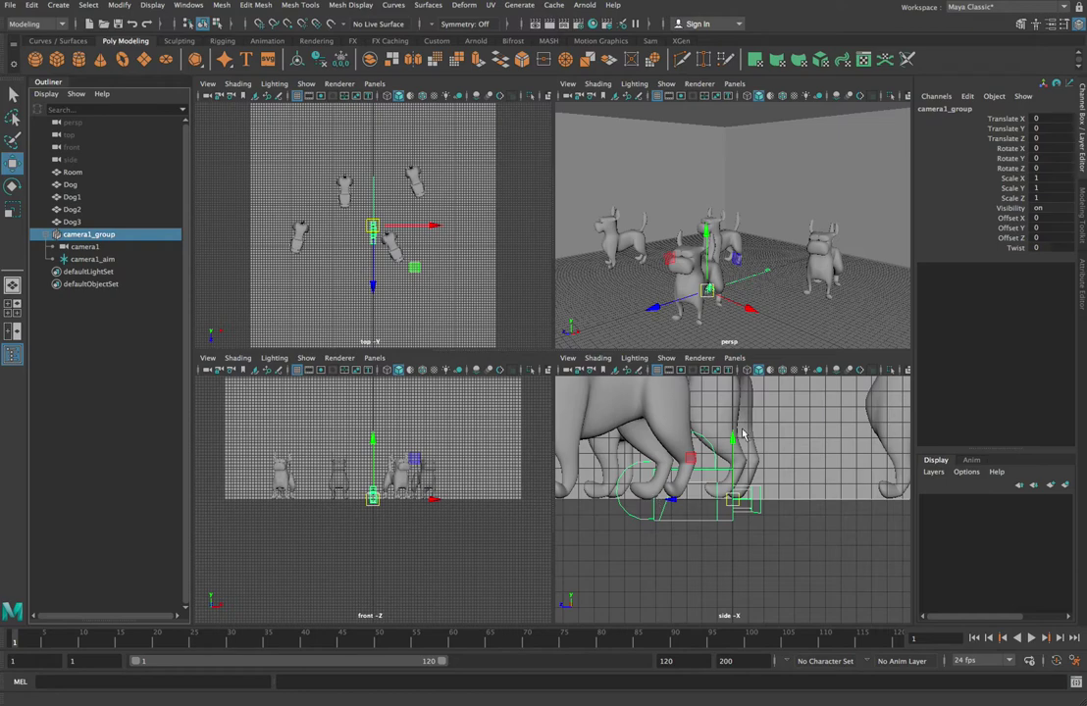
pyautogui.moveTo(728, 439); pyautogui.dragTo(733, 519)
pyautogui.scroll(-3, 759, 538)
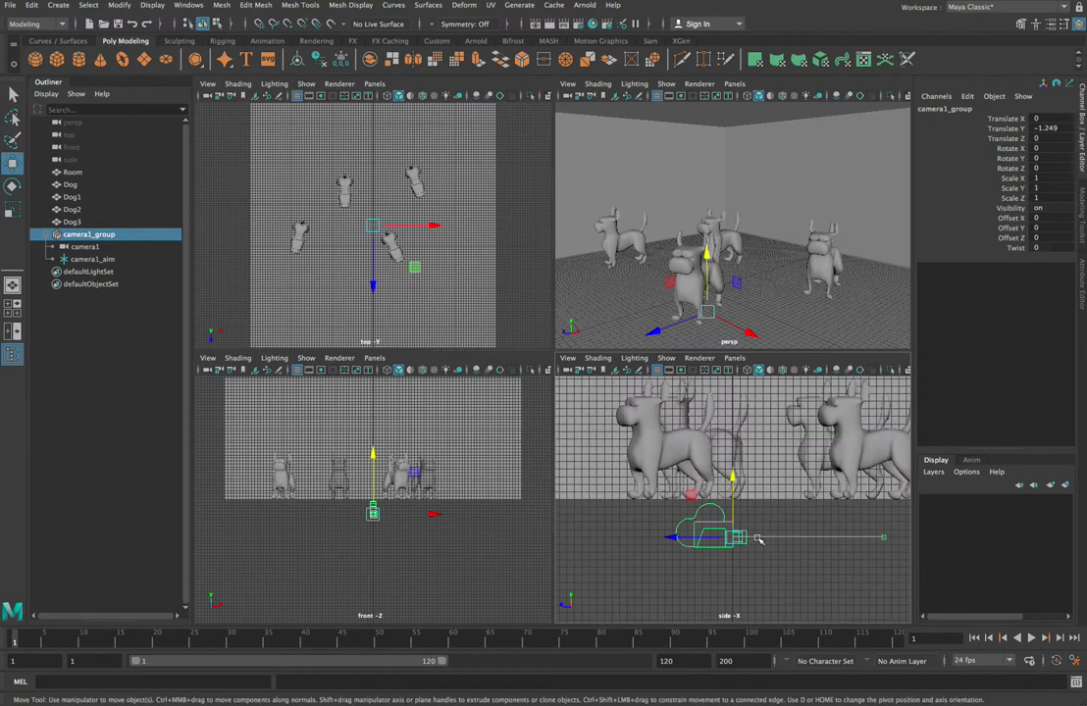
pyautogui.click(885, 540)
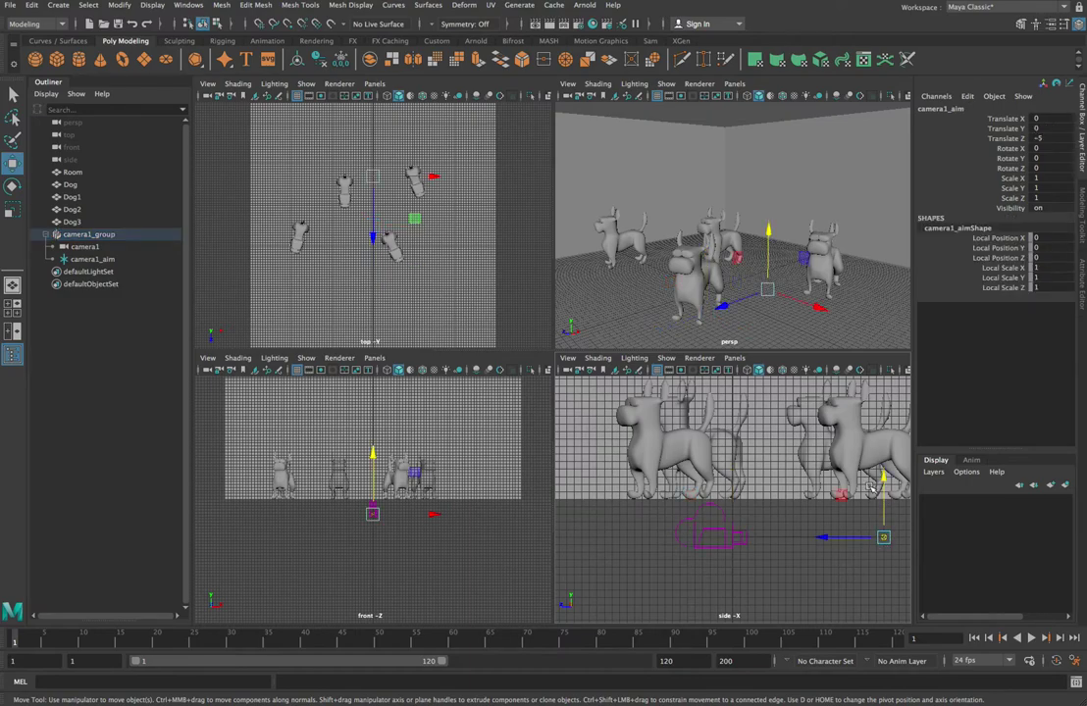
pyautogui.moveTo(883, 481); pyautogui.dragTo(839, 517)
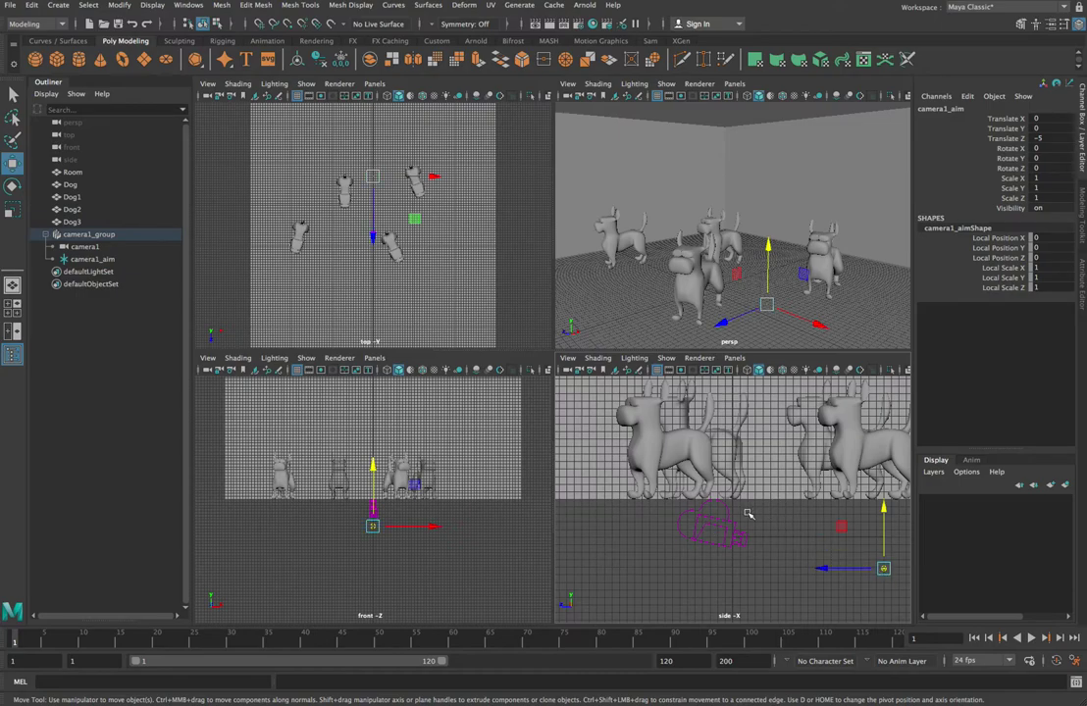
# Raise camera1 above the dogs and pull it back away from them.
pyautogui.click(721, 527)
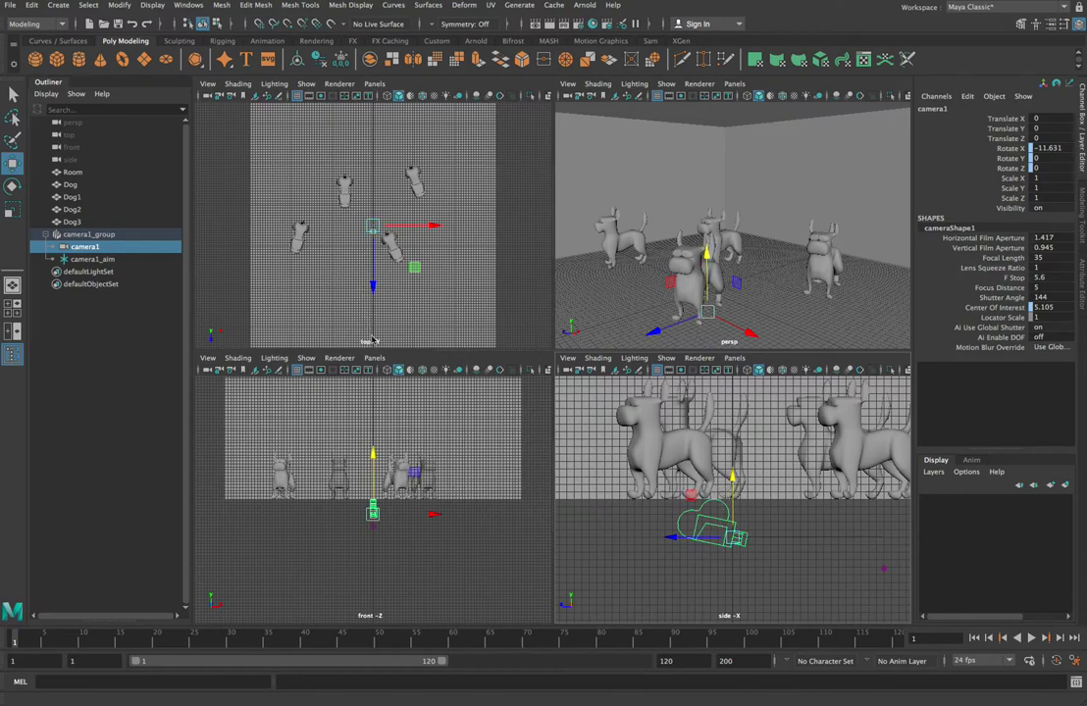
pyautogui.moveTo(372, 452); pyautogui.dragTo(369, 412)
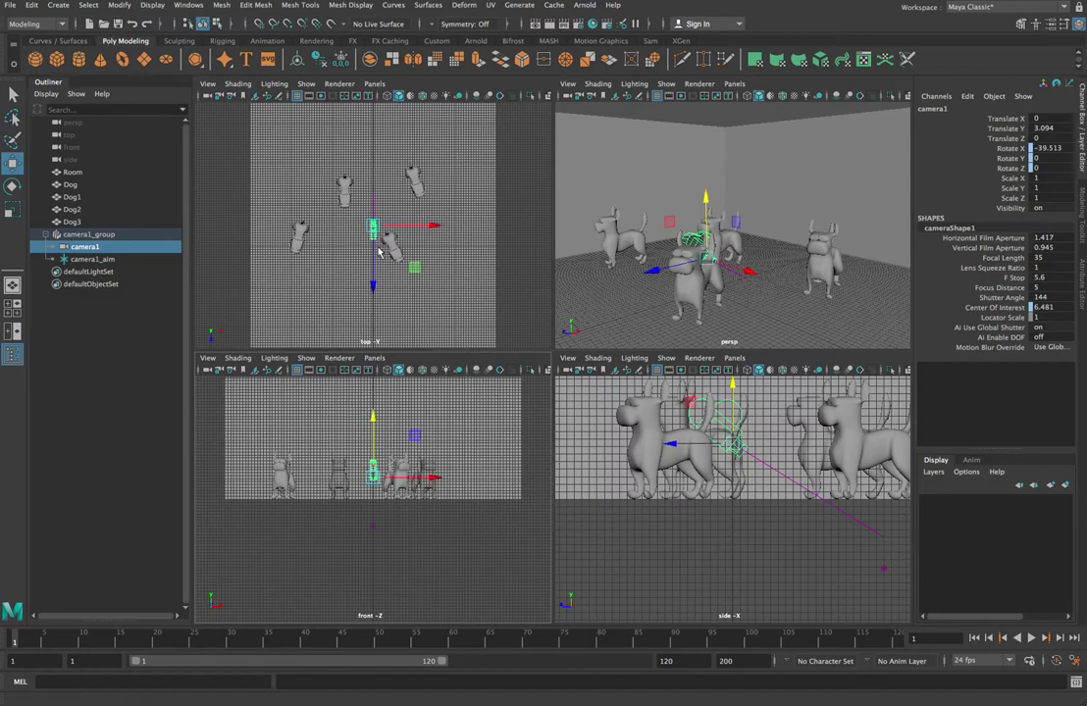
pyautogui.moveTo(372, 286); pyautogui.dragTo(377, 351)
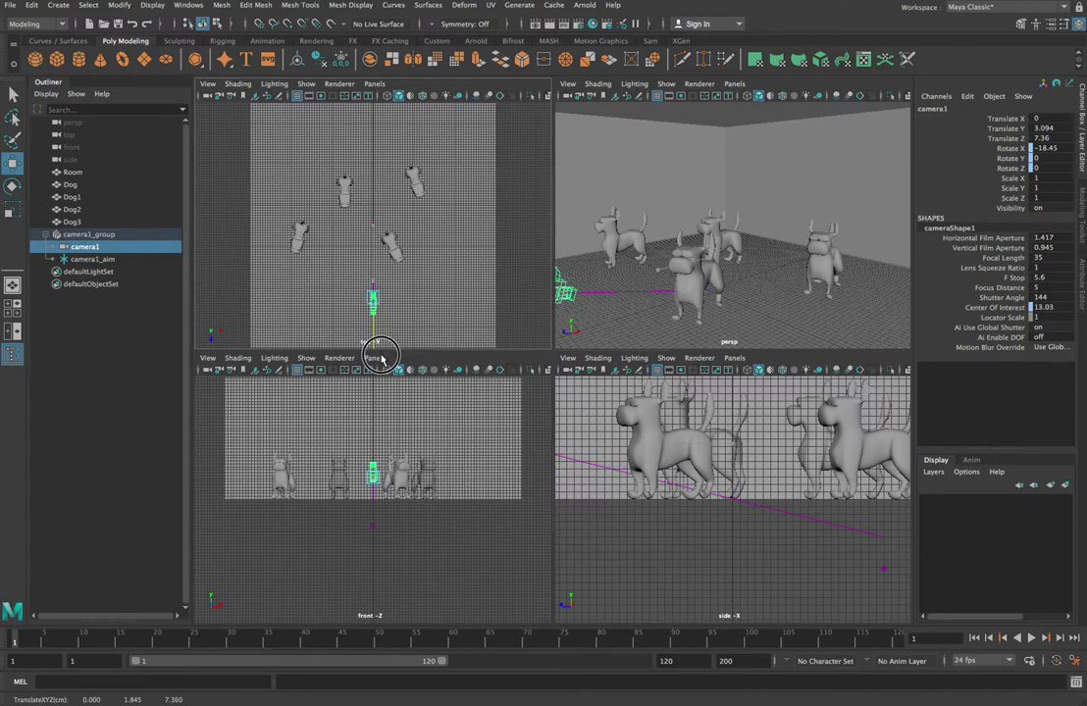
# Move camera1_aim up, sideways and onto the dog at the back.
pyautogui.click(884, 567)
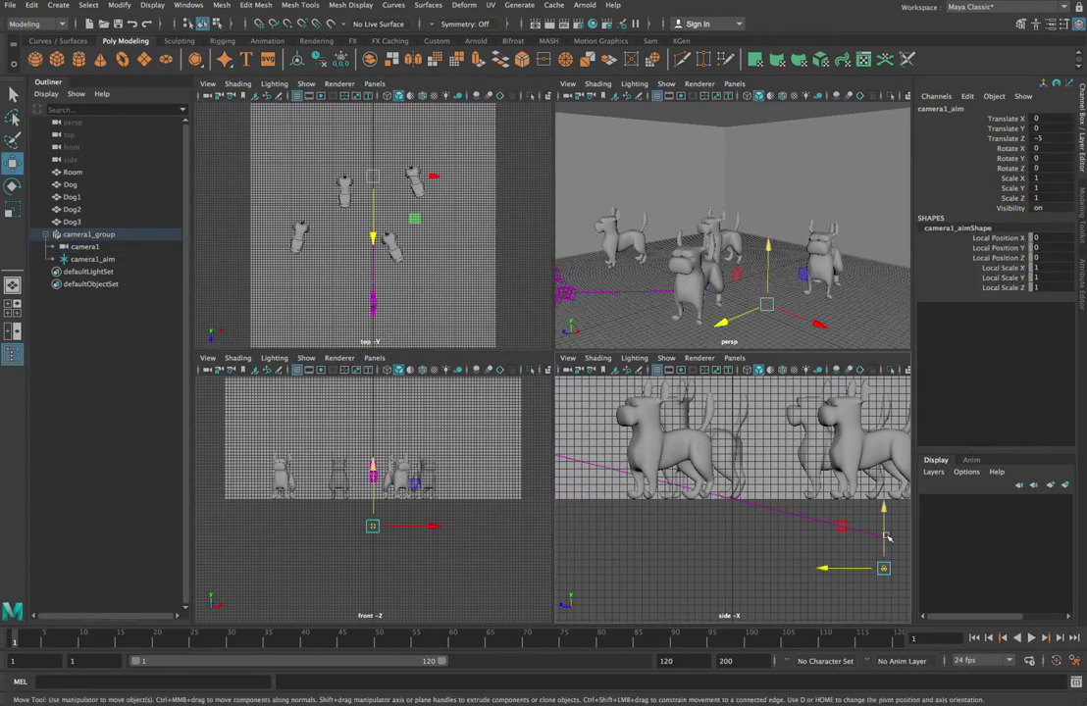
pyautogui.moveTo(883, 511); pyautogui.dragTo(870, 396)
pyautogui.moveTo(819, 258); pyautogui.dragTo(758, 252)
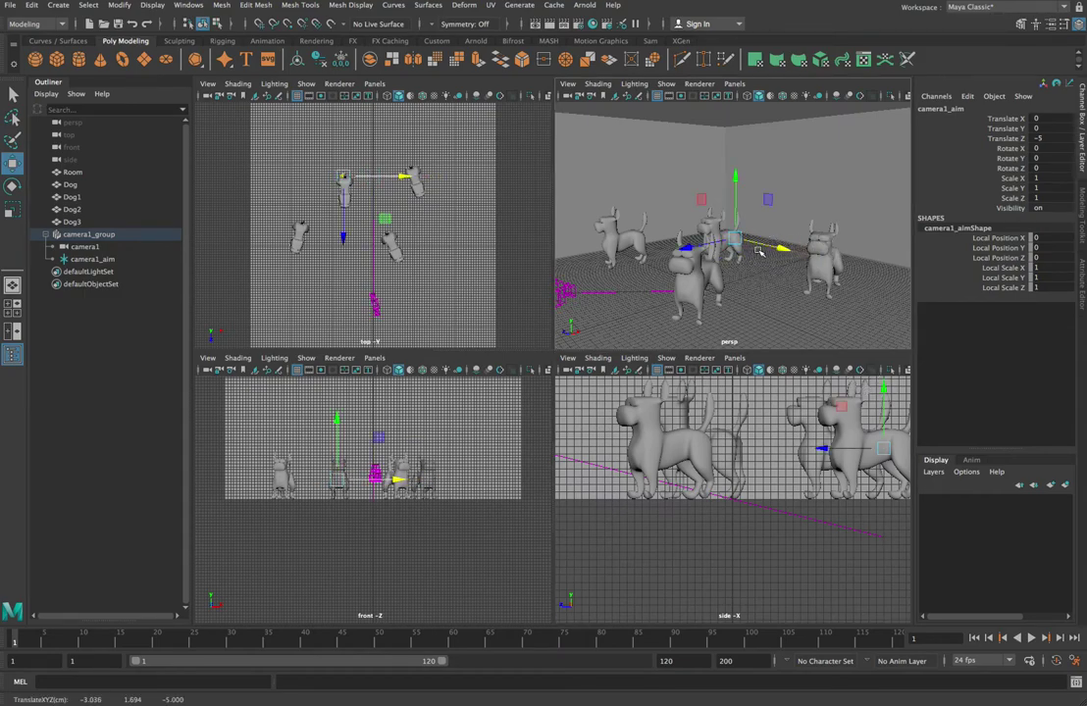
pyautogui.moveTo(345, 245); pyautogui.dragTo(350, 262)
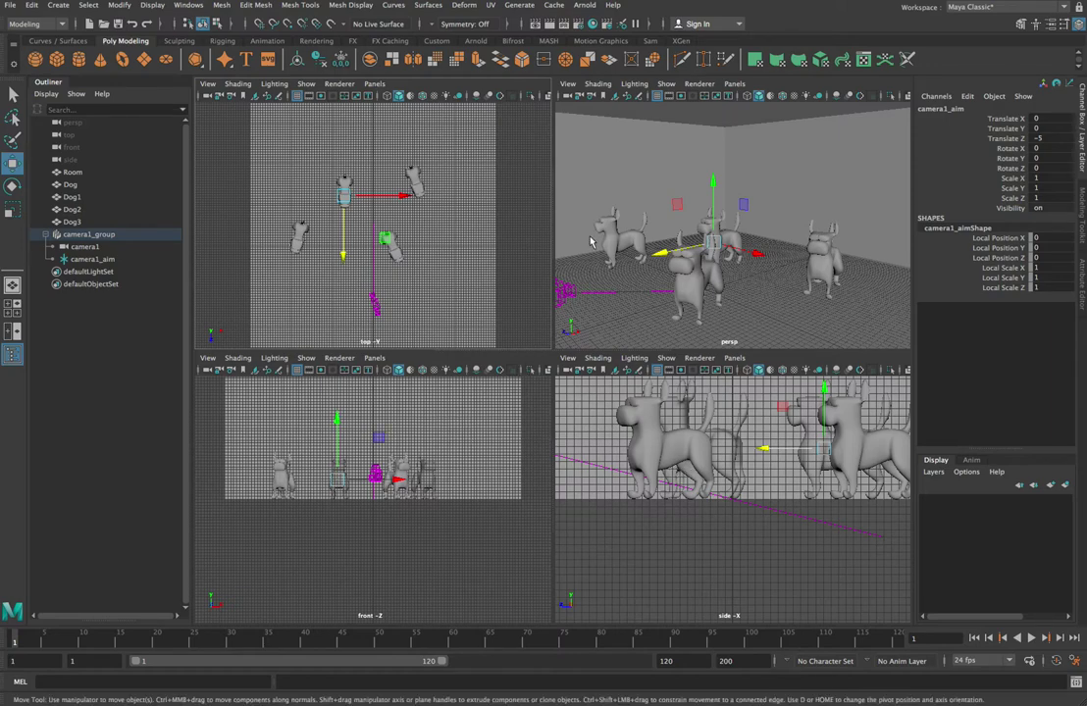
pyautogui.click(571, 84)
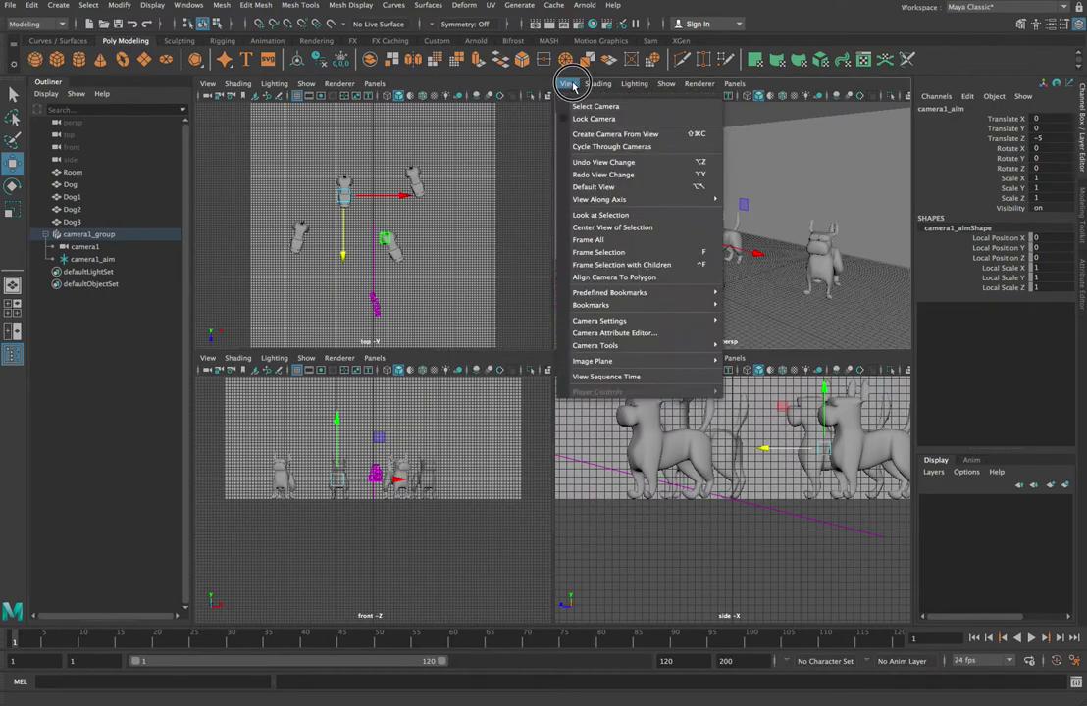
# Switch the upper-right perspective panel to look through camera1.
pyautogui.click(667, 147)
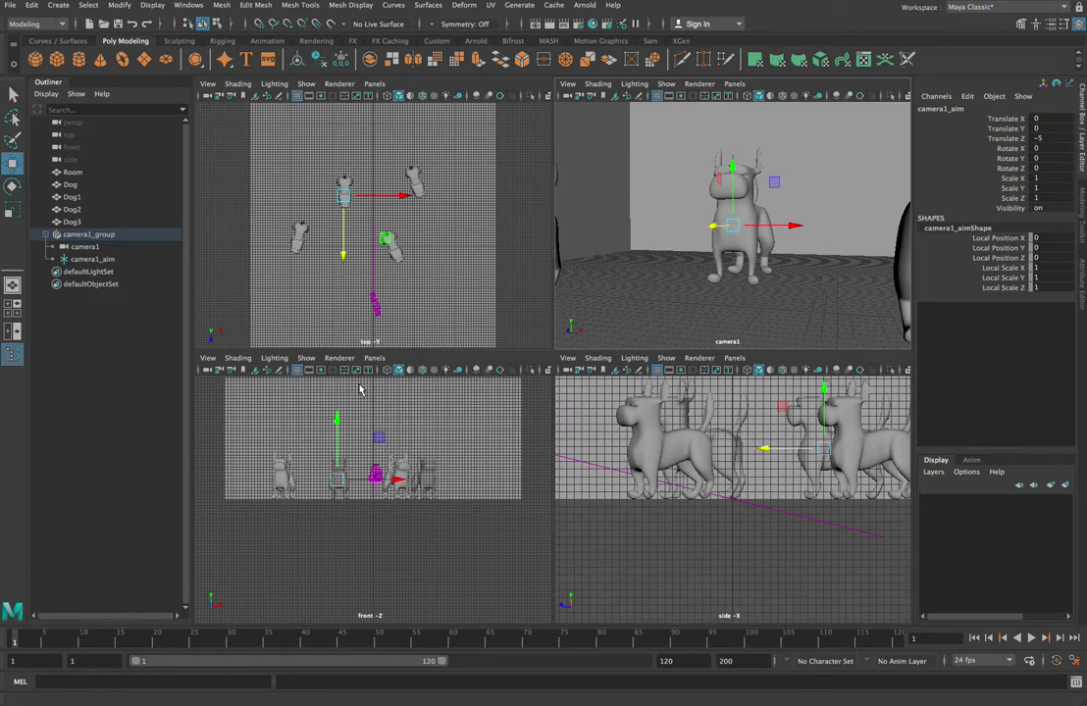
# Move camera1 higher and left to X 11.764, Y 7.395, Z 9.073, framing all four dogs.
pyautogui.click(375, 304)
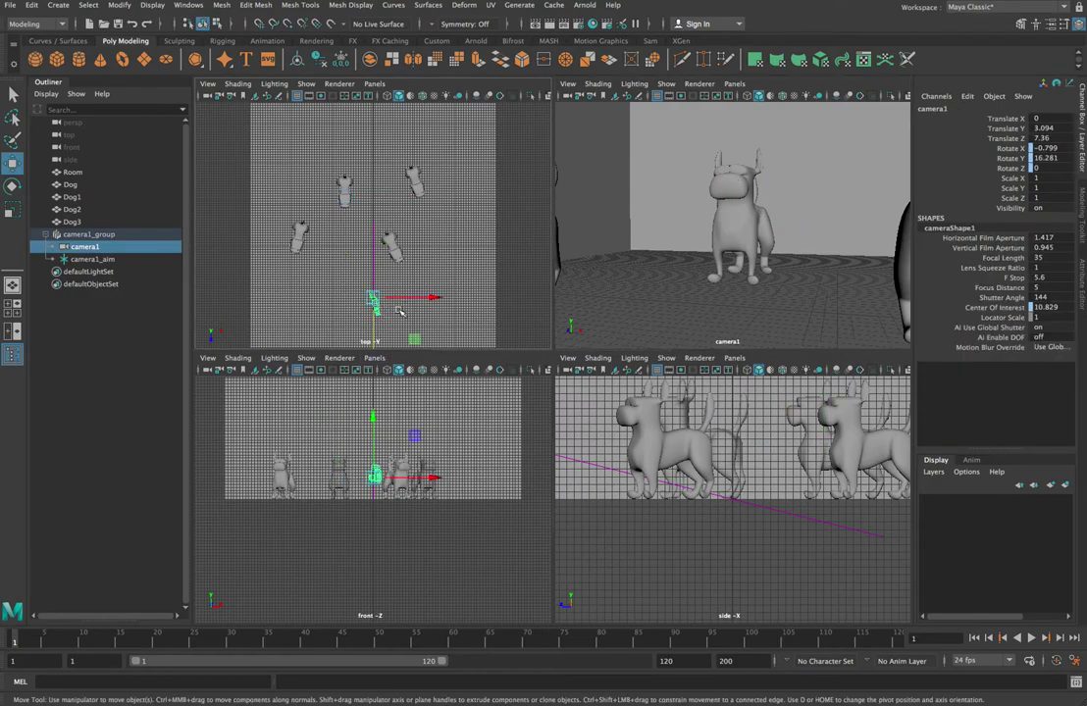
pyautogui.moveTo(380, 335); pyautogui.dragTo(458, 314)
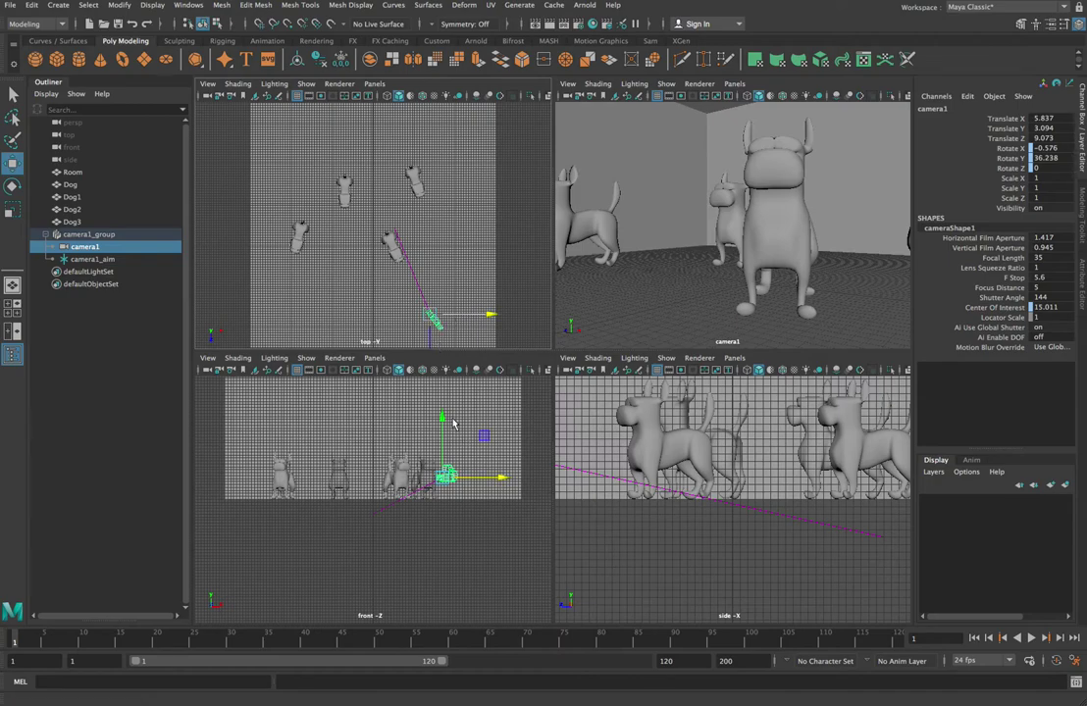
pyautogui.moveTo(441, 416); pyautogui.dragTo(444, 388)
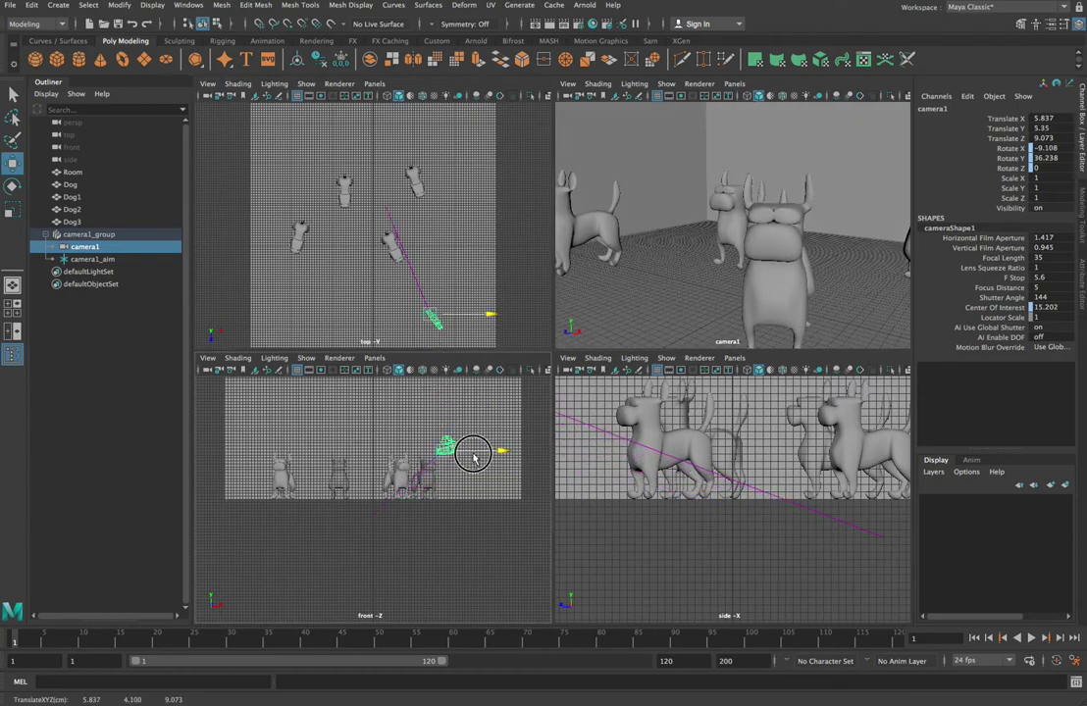
pyautogui.moveTo(473, 453); pyautogui.dragTo(550, 456)
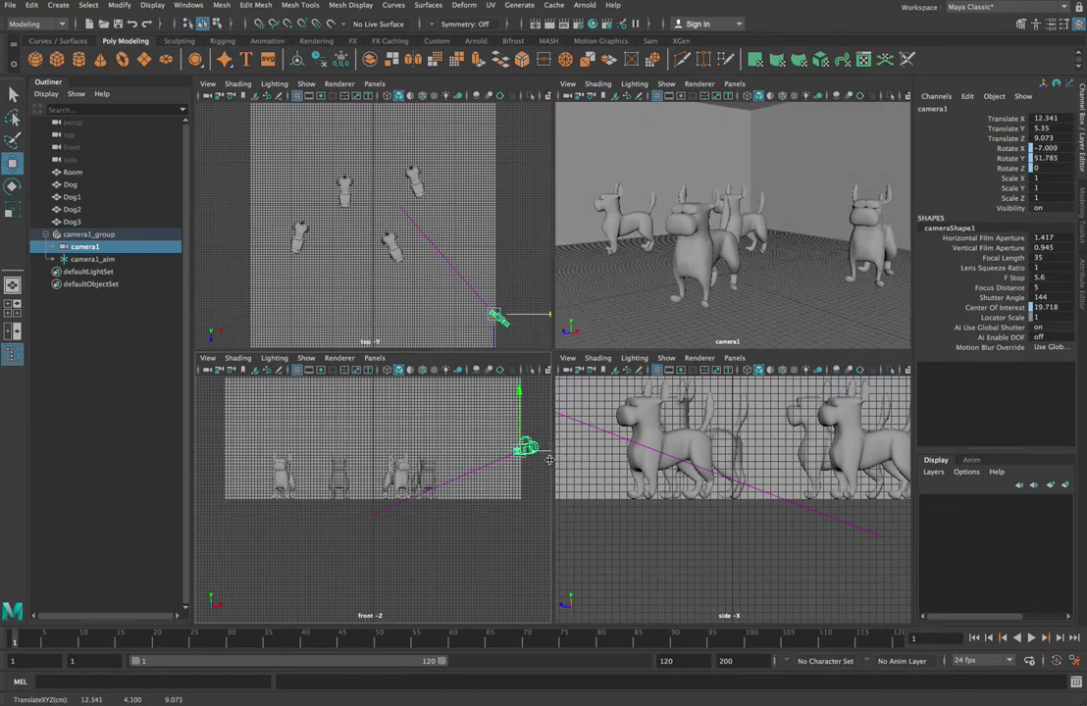
pyautogui.moveTo(522, 382)
pyautogui.mouseDown()
pyautogui.moveTo(517, 395)
pyautogui.moveTo(515, 364)
pyautogui.mouseUp()
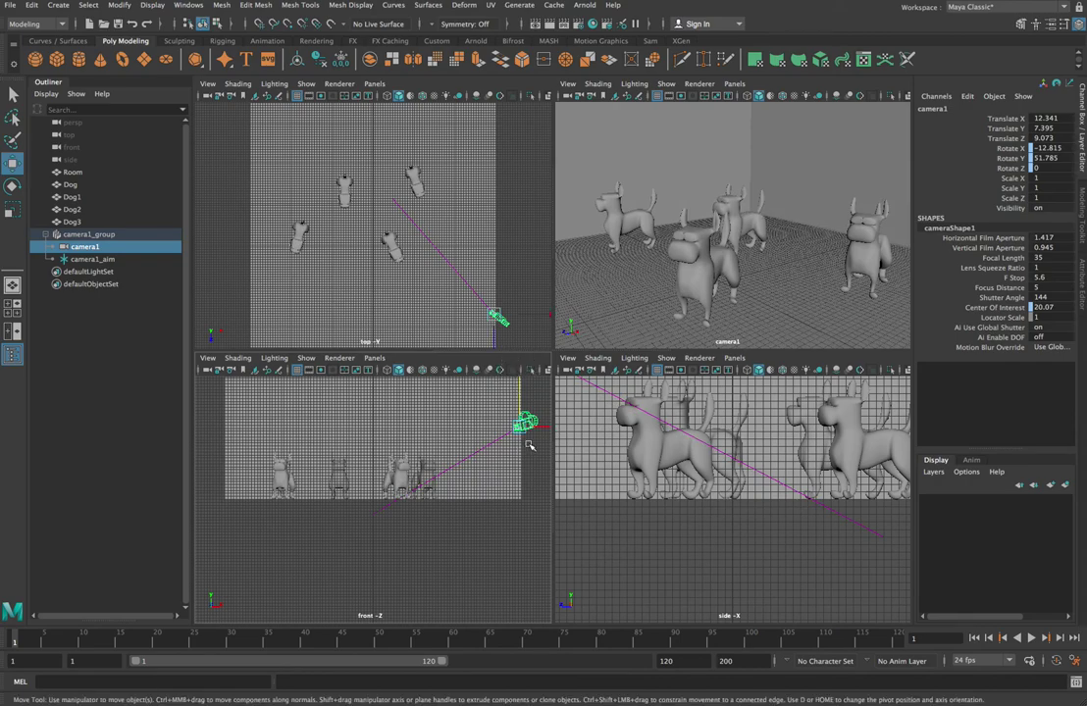
pyautogui.moveTo(546, 432); pyautogui.dragTo(537, 432)
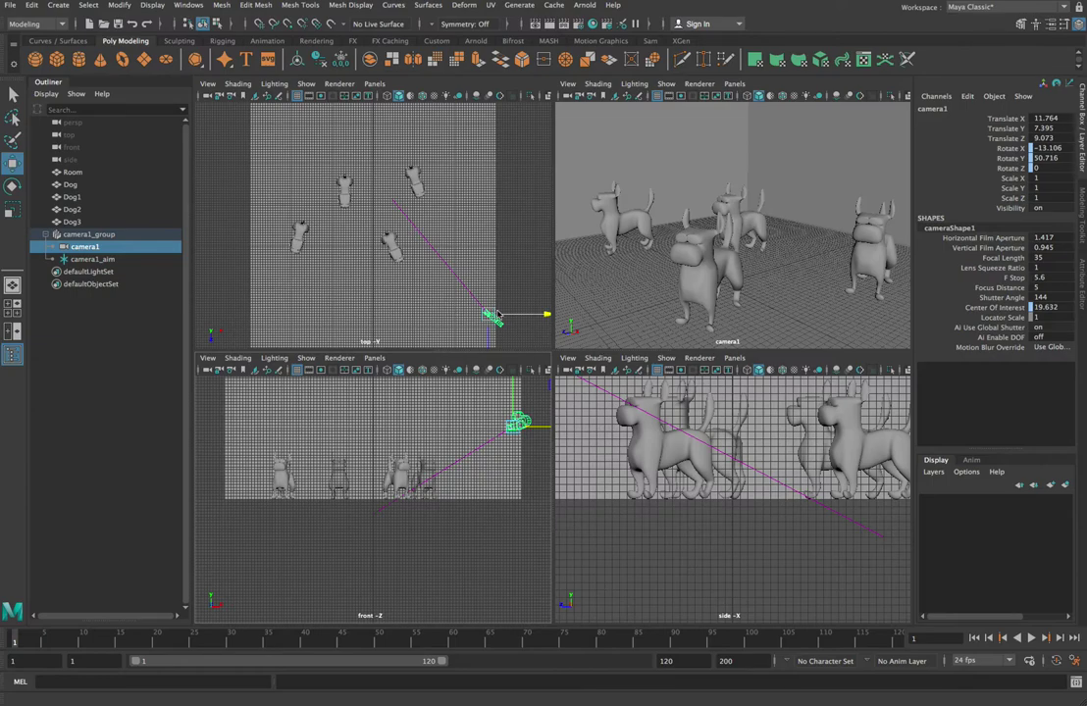
# Move camera1_aim onto the back dog at X 1.311, Y -0.944, Z -5.
pyautogui.click(106, 260)
pyautogui.moveTo(334, 424)
pyautogui.mouseDown()
pyautogui.moveTo(334, 400)
pyautogui.moveTo(335, 422)
pyautogui.mouseUp()
pyautogui.moveTo(389, 479)
pyautogui.mouseDown()
pyautogui.moveTo(357, 480)
pyautogui.moveTo(420, 483)
pyautogui.moveTo(405, 478)
pyautogui.mouseUp()
pyautogui.moveTo(353, 404); pyautogui.dragTo(352, 435)
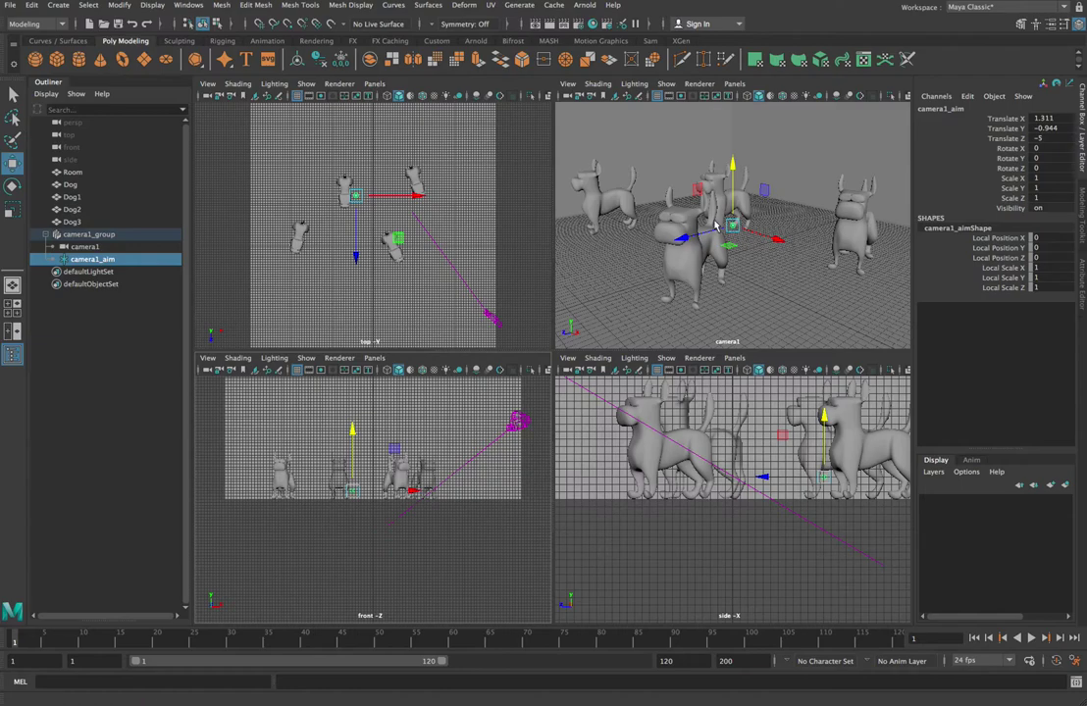
# Tumble camera1 around its aim point to a higher, slightly wider view of the dogs.
pyautogui.moveTo(774, 253)
pyautogui.keyDown('alt'); pyautogui.mouseDown()
pyautogui.moveTo(771, 244)
pyautogui.moveTo(760, 252)
pyautogui.mouseUp(); pyautogui.keyUp('alt')
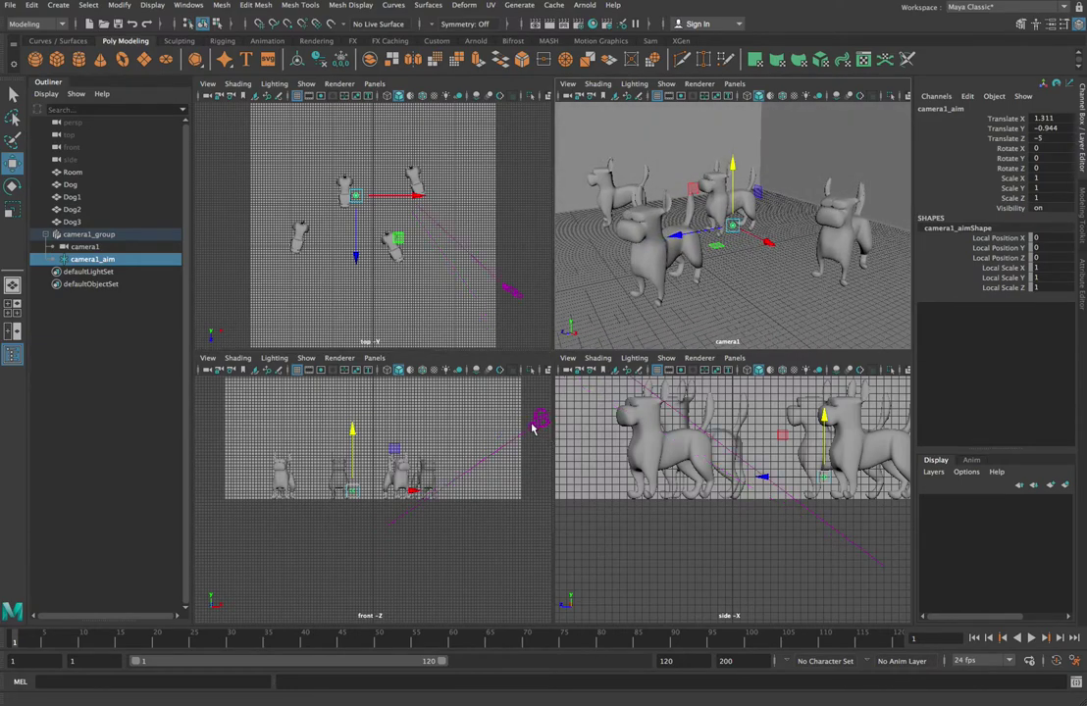
pyautogui.keyDown('alt'); pyautogui.moveTo(638, 226); pyautogui.dragTo(753, 248); pyautogui.keyUp('alt')
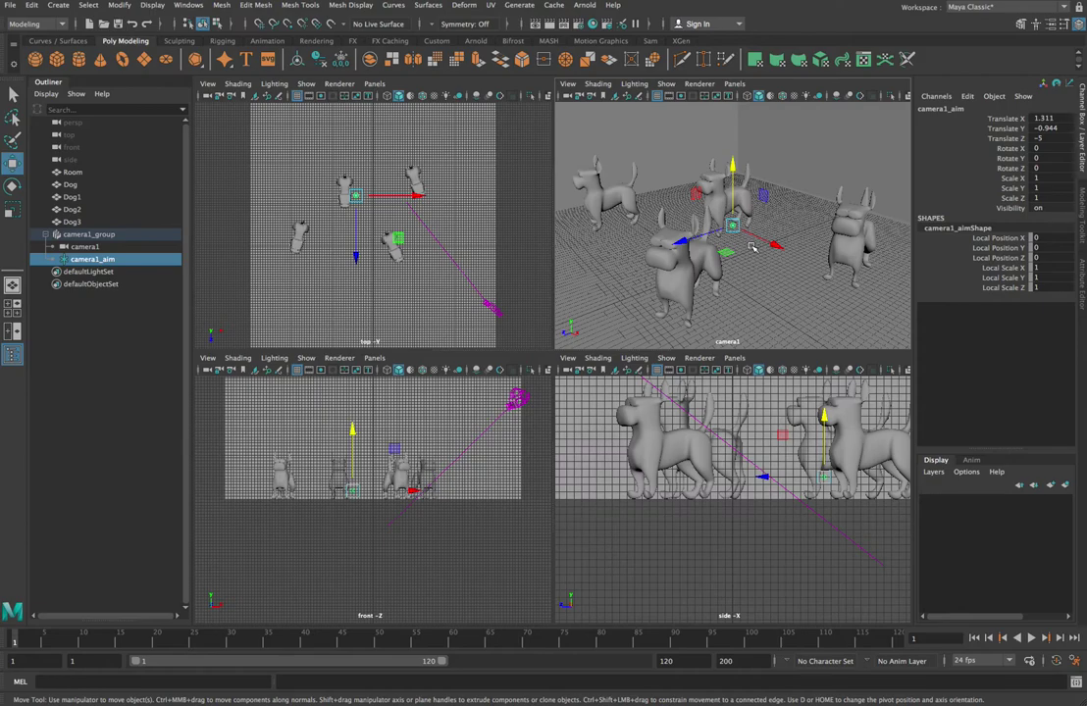
pyautogui.scroll(5, 752, 248)
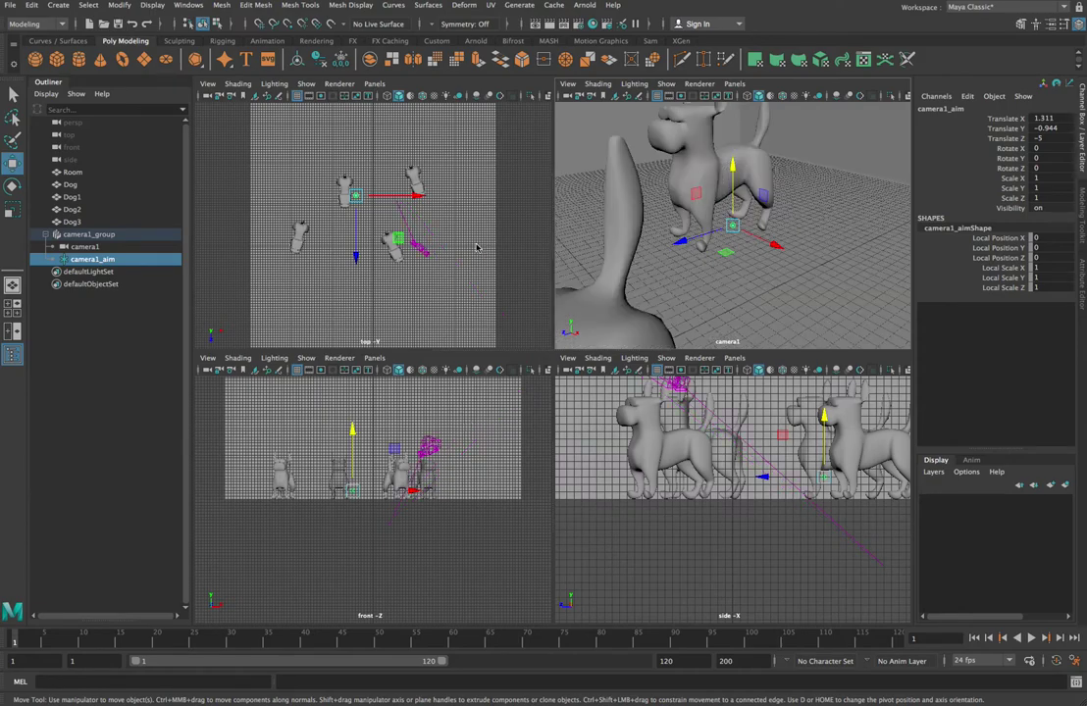
pyautogui.scroll(-5, 740, 215)
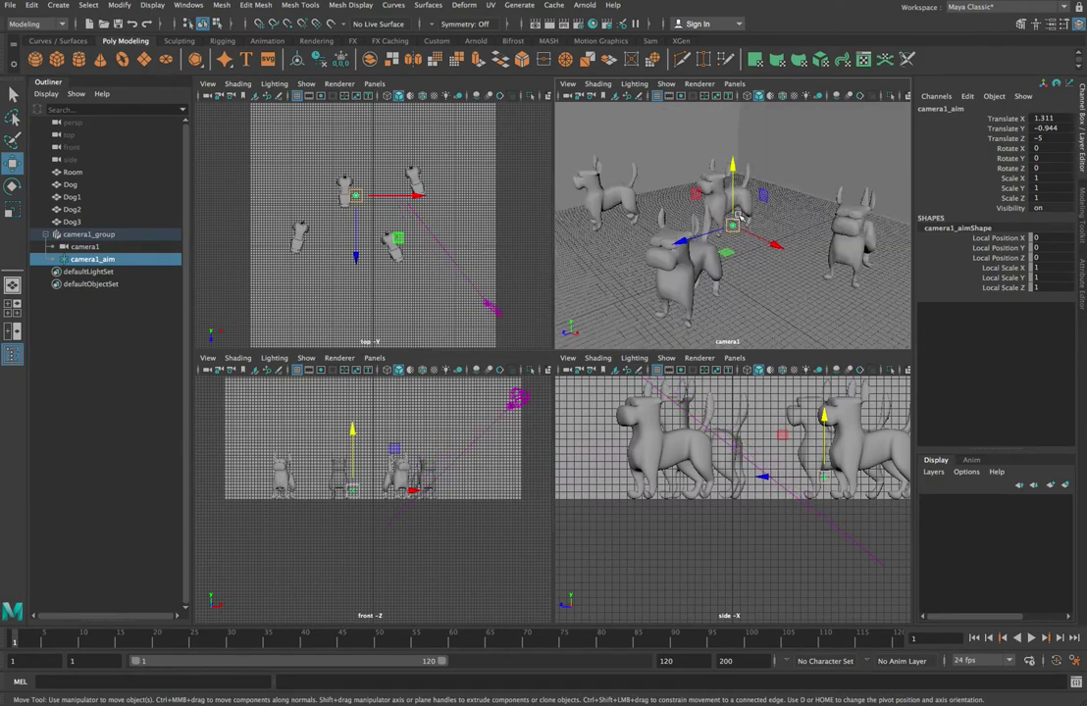
pyautogui.scroll(3, 740, 216)
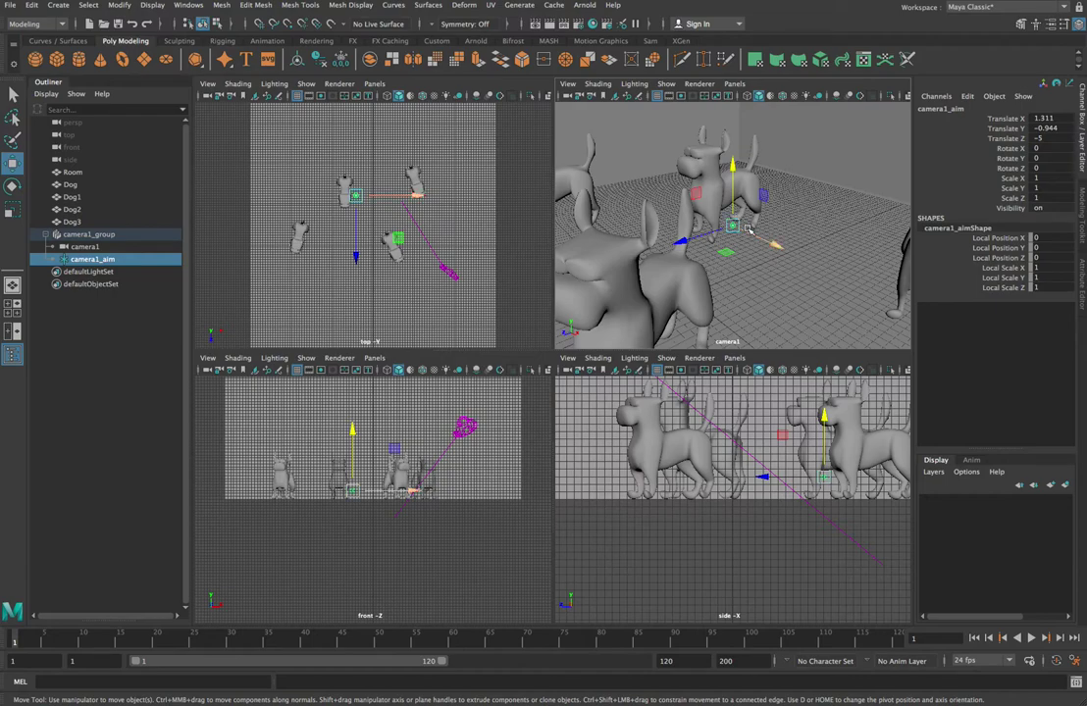
pyautogui.scroll(-4, 742, 221)
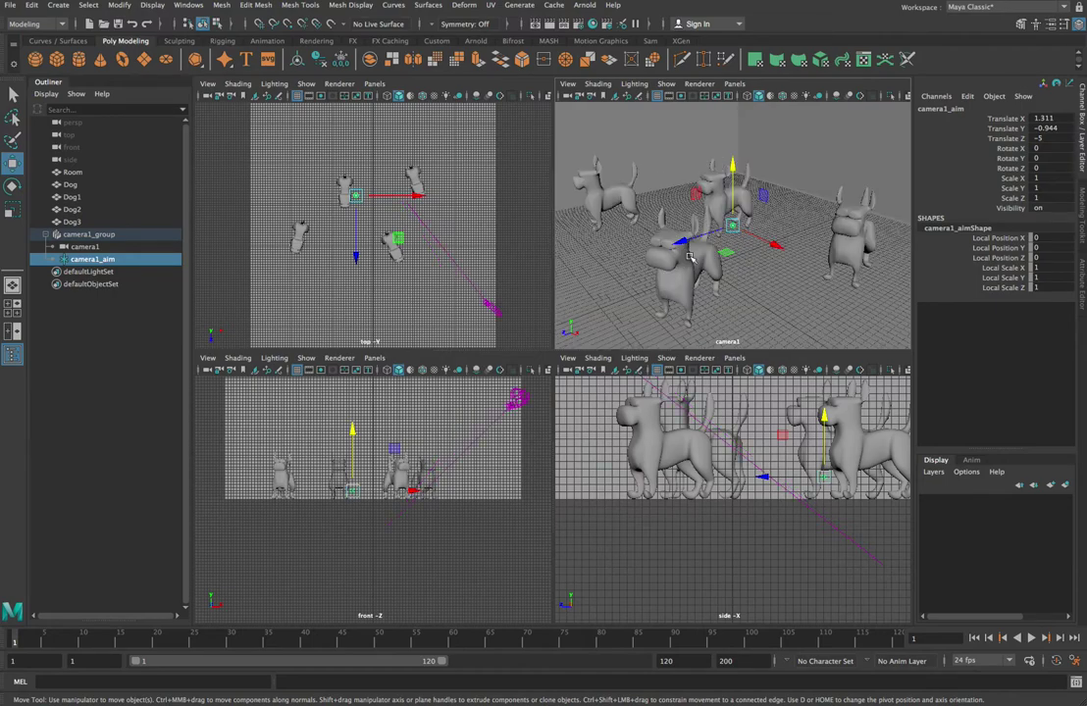
# Lower camera1 to Y 6.166 (X 11.747, Z 8.076) for a flatter view of the dogs.
pyautogui.click(520, 401)
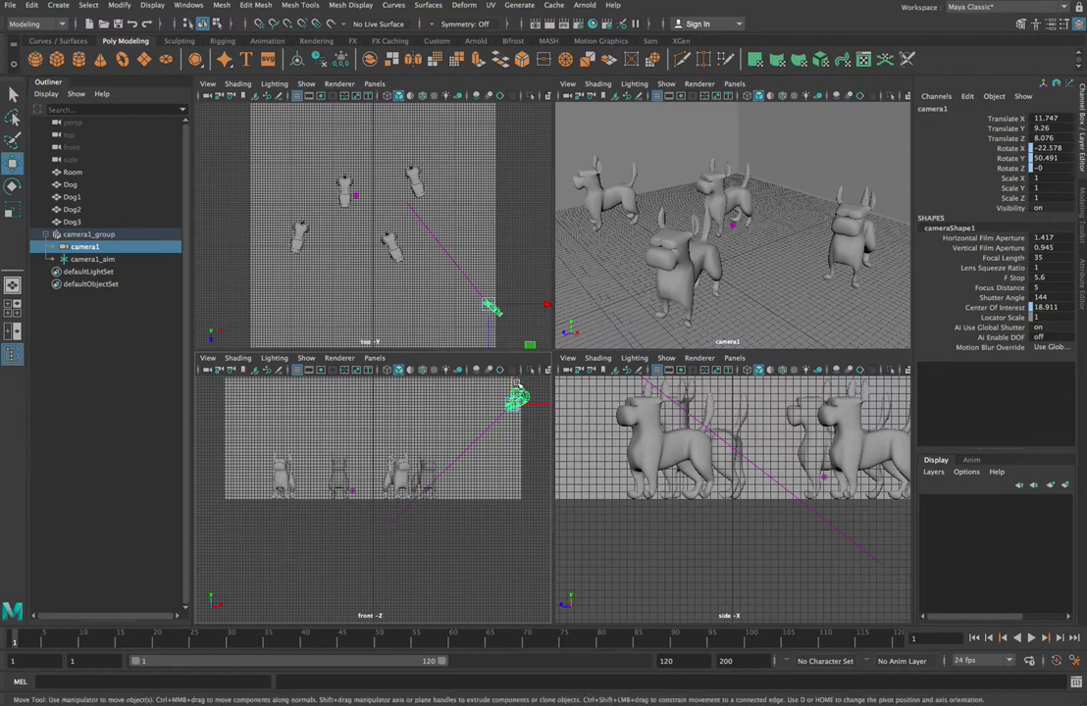
pyautogui.moveTo(516, 383); pyautogui.dragTo(516, 417)
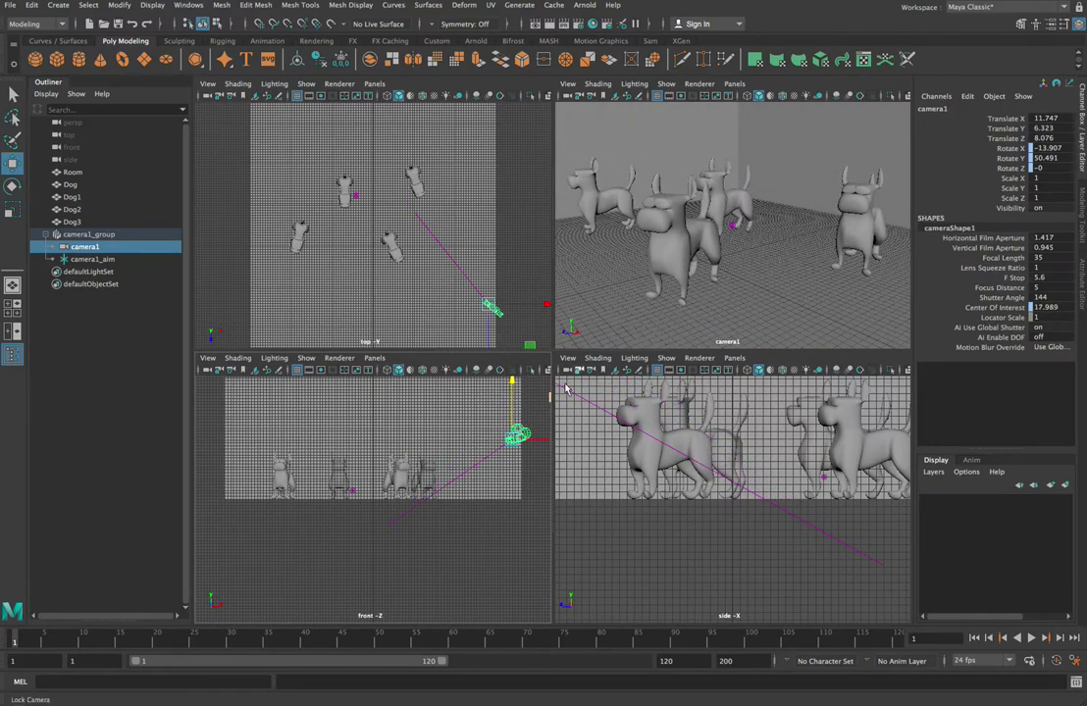
pyautogui.moveTo(512, 383); pyautogui.dragTo(513, 385)
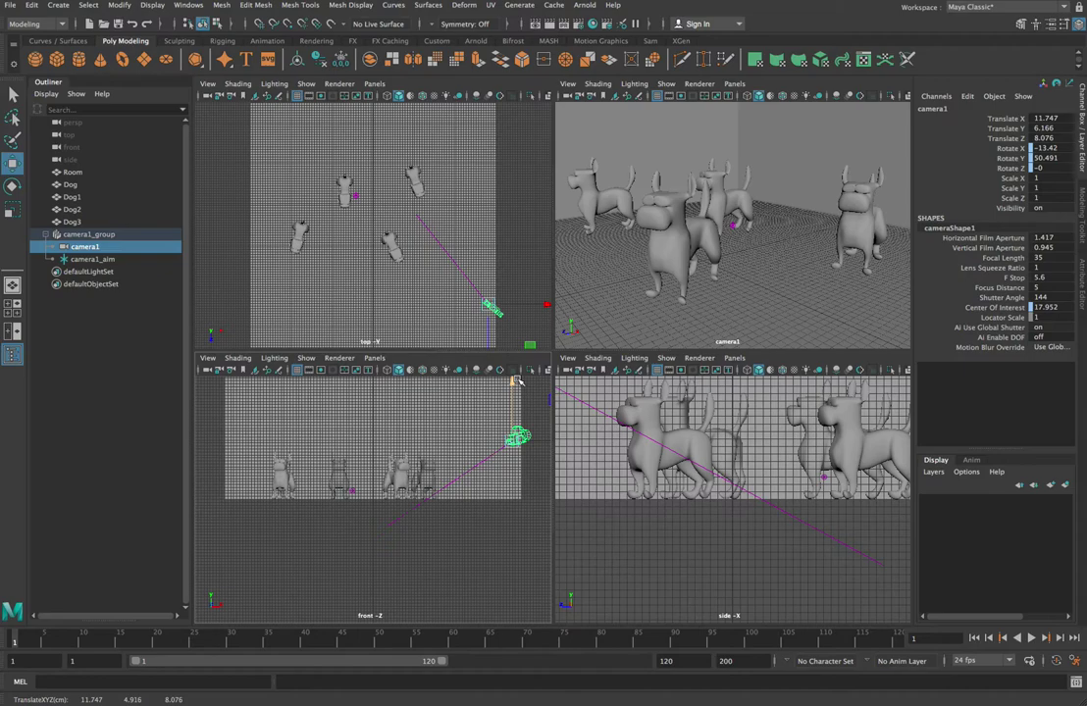
pyautogui.click(858, 239)
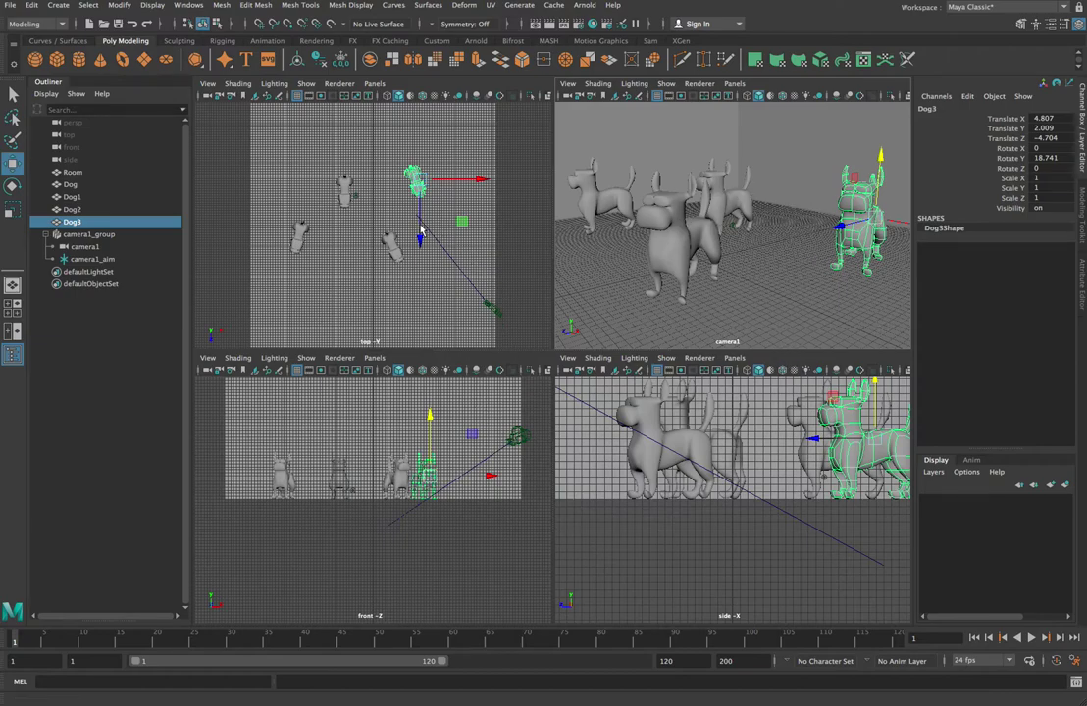
# Shift Dog3 forward and left, Dog1 forward, then Dog3 right and forward.
pyautogui.moveTo(420, 243); pyautogui.dragTo(419, 257)
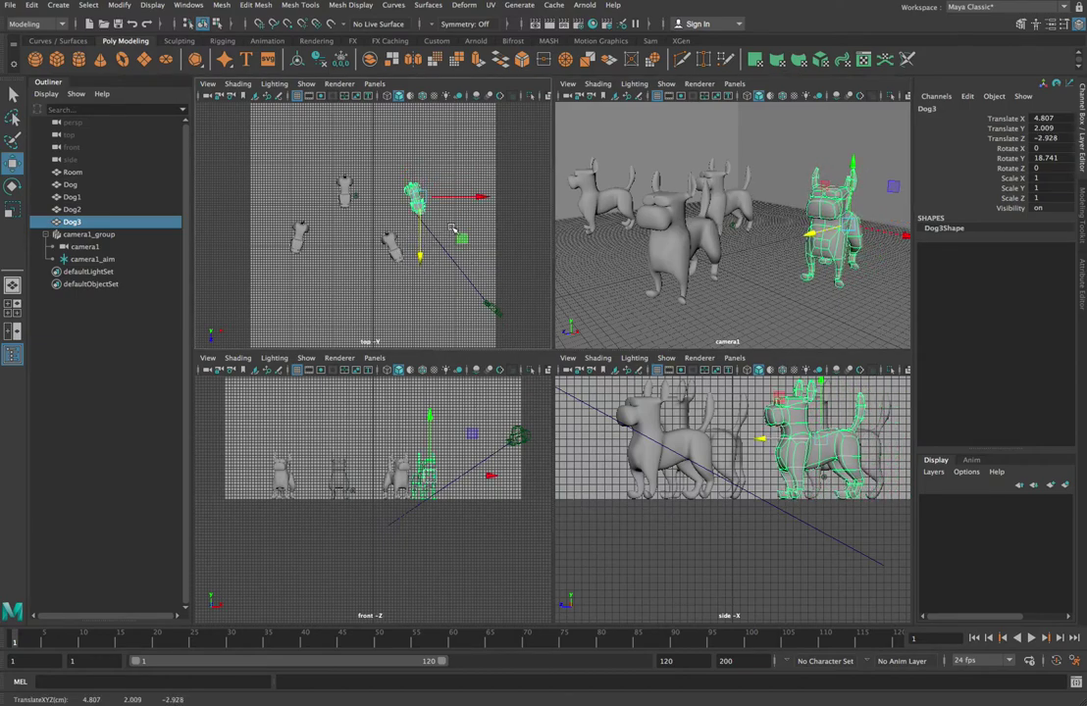
pyautogui.moveTo(481, 199); pyautogui.dragTo(456, 203)
pyautogui.click(674, 249)
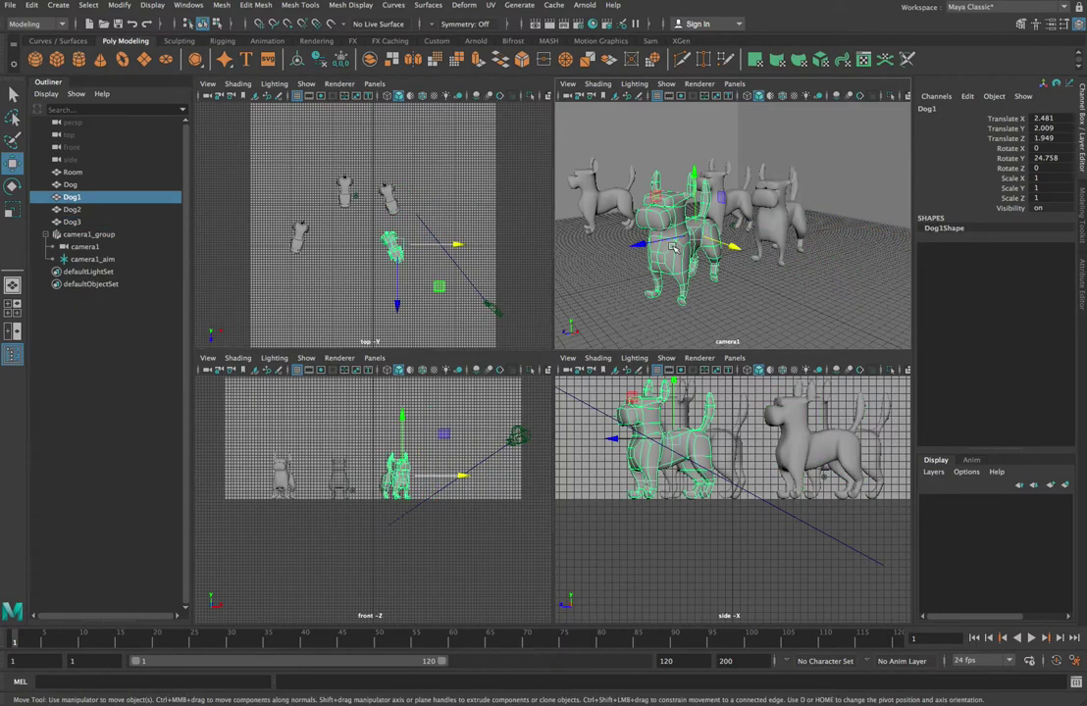
pyautogui.moveTo(629, 250); pyautogui.dragTo(622, 249)
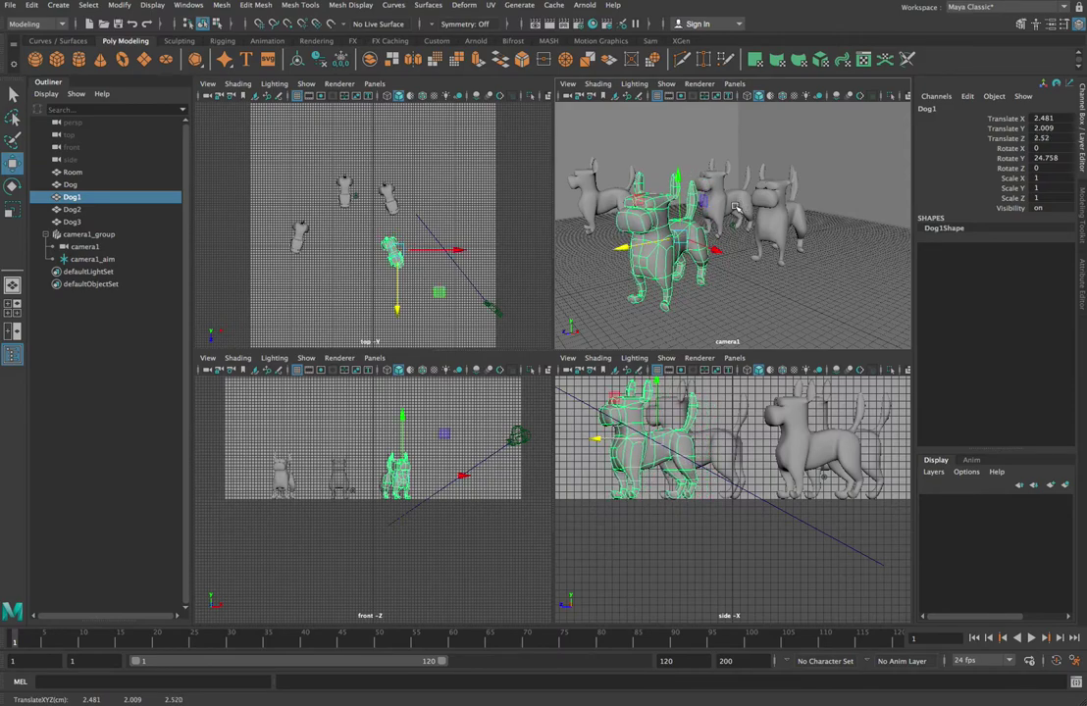
pyautogui.click(780, 224)
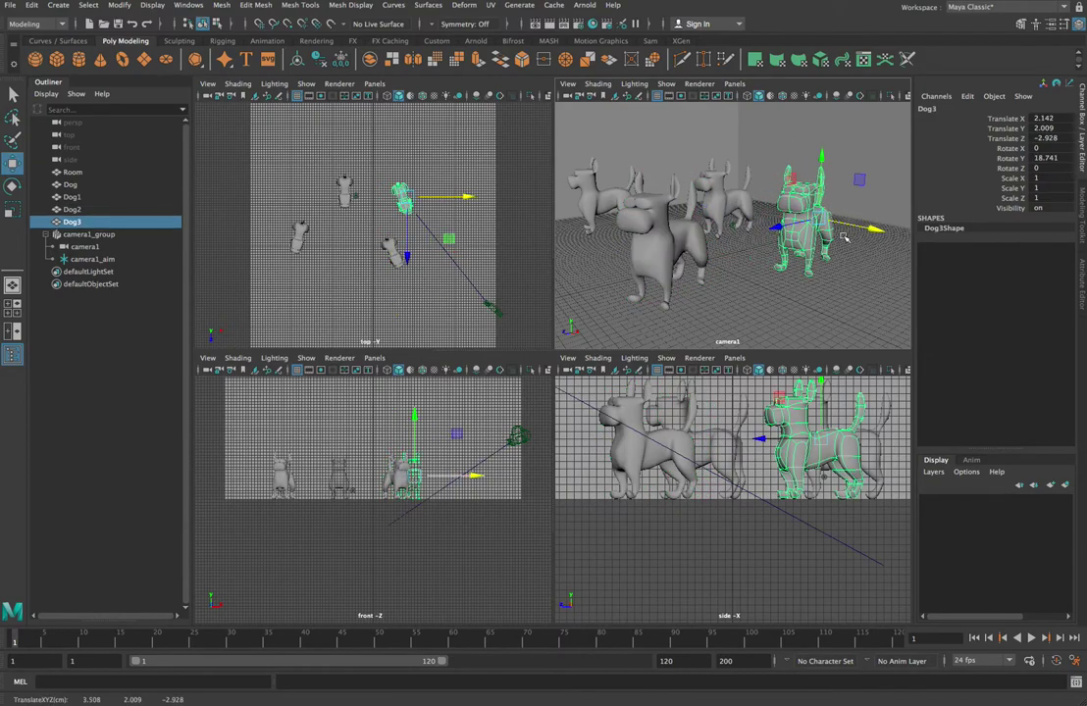
pyautogui.moveTo(844, 238); pyautogui.dragTo(883, 257)
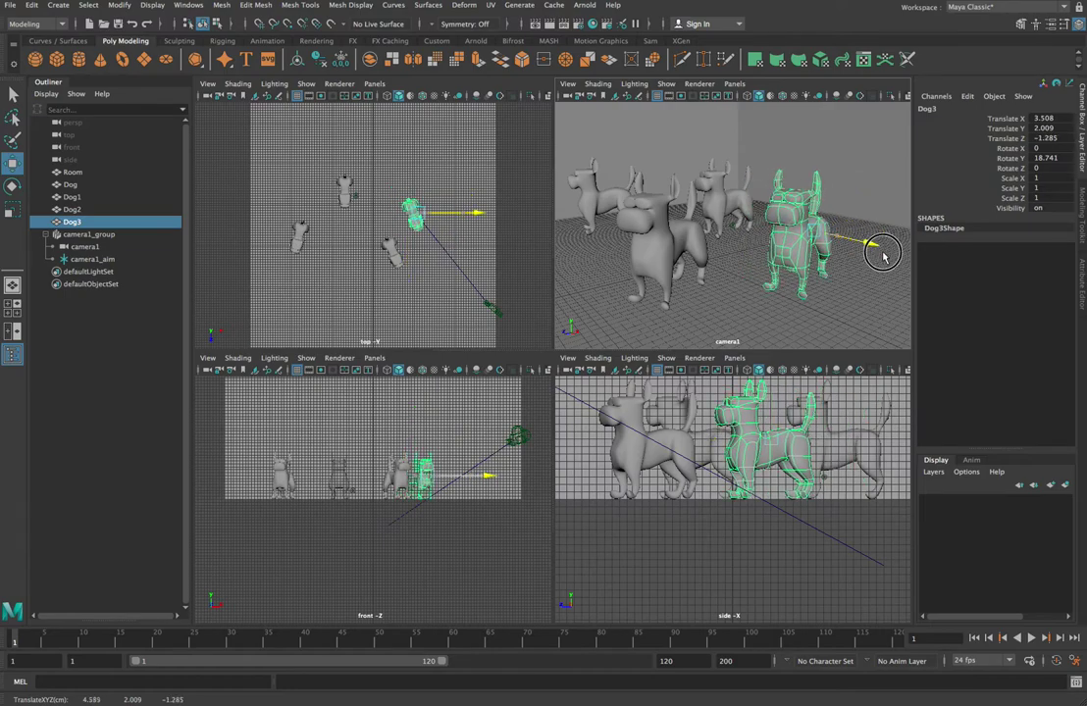
# Move the back dog right and bring Dog2 toward the centre of the shot.
pyautogui.click(745, 201)
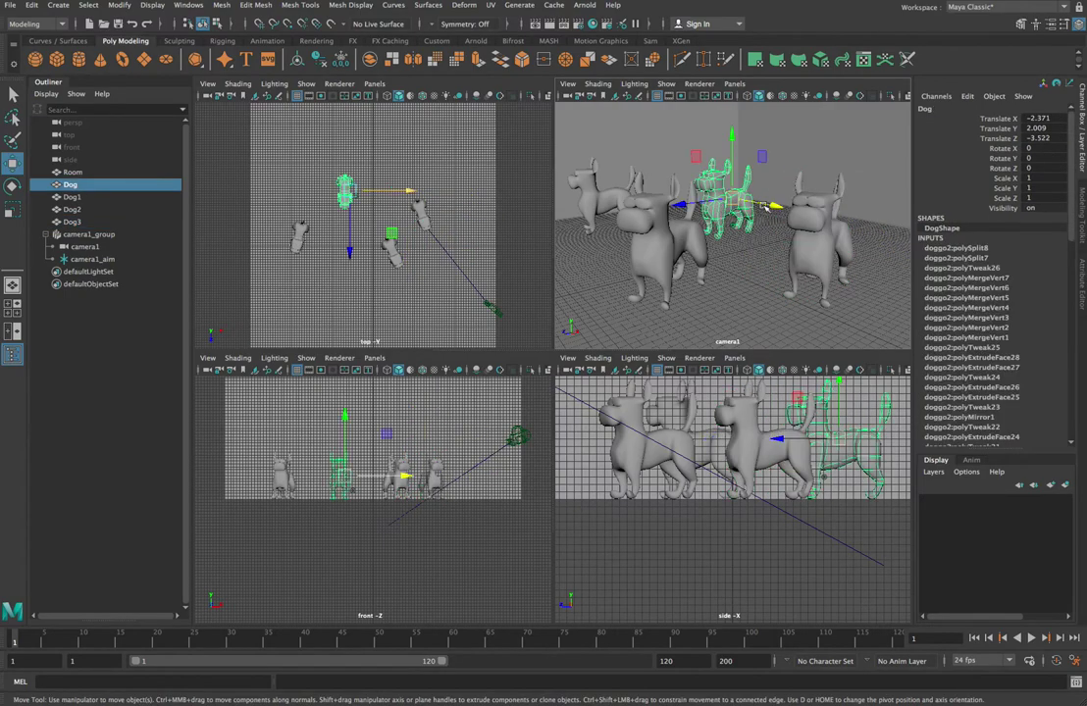
pyautogui.moveTo(767, 207); pyautogui.dragTo(795, 216)
pyautogui.click(613, 193)
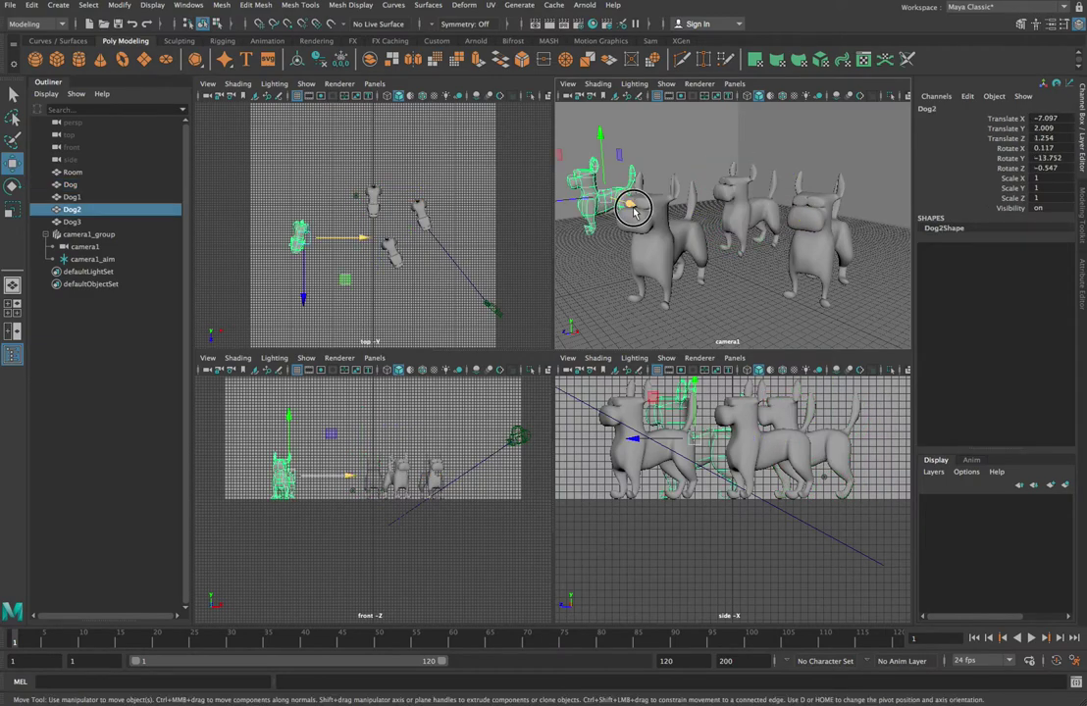
pyautogui.moveTo(631, 206); pyautogui.dragTo(574, 215)
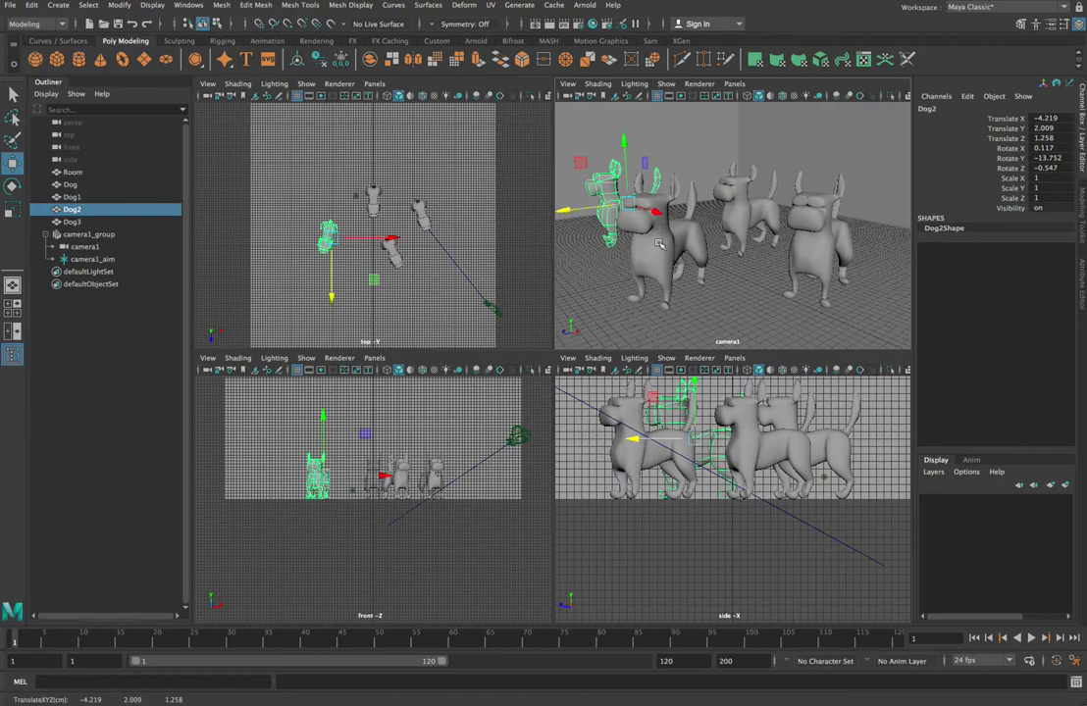
# Move Dog1 right and forward to X 4.07 and nudge Dog3 right to X 6.12.
pyautogui.click(673, 265)
pyautogui.moveTo(624, 253); pyautogui.dragTo(712, 275)
pyautogui.click(747, 230)
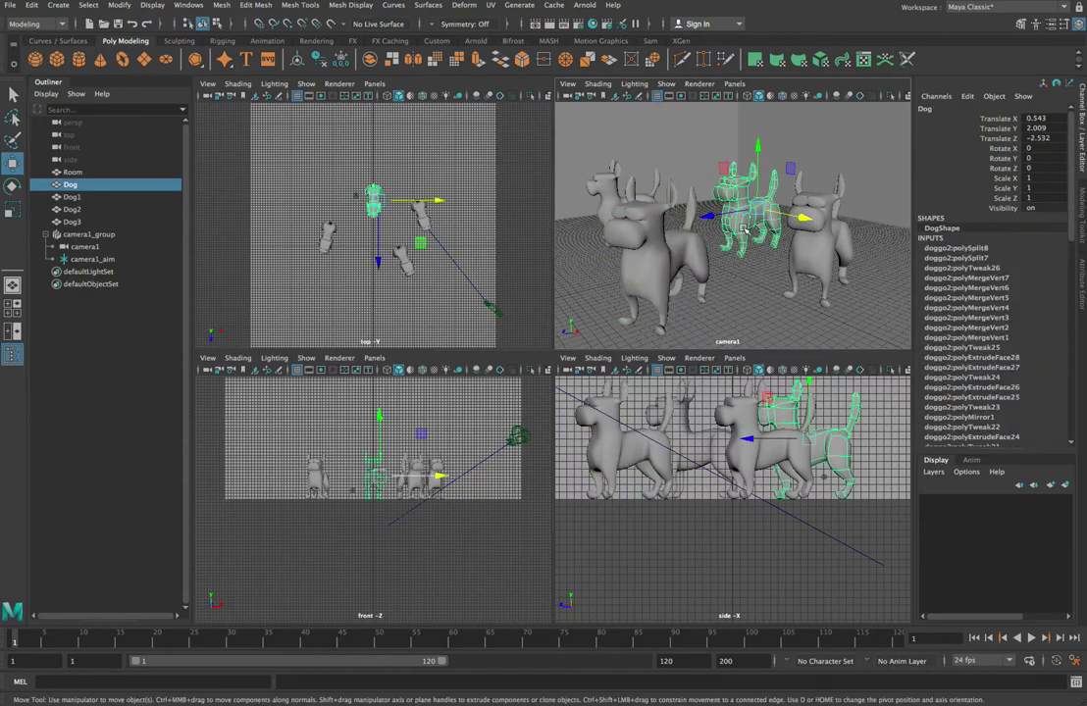
pyautogui.click(814, 248)
pyautogui.moveTo(868, 245); pyautogui.dragTo(925, 262)
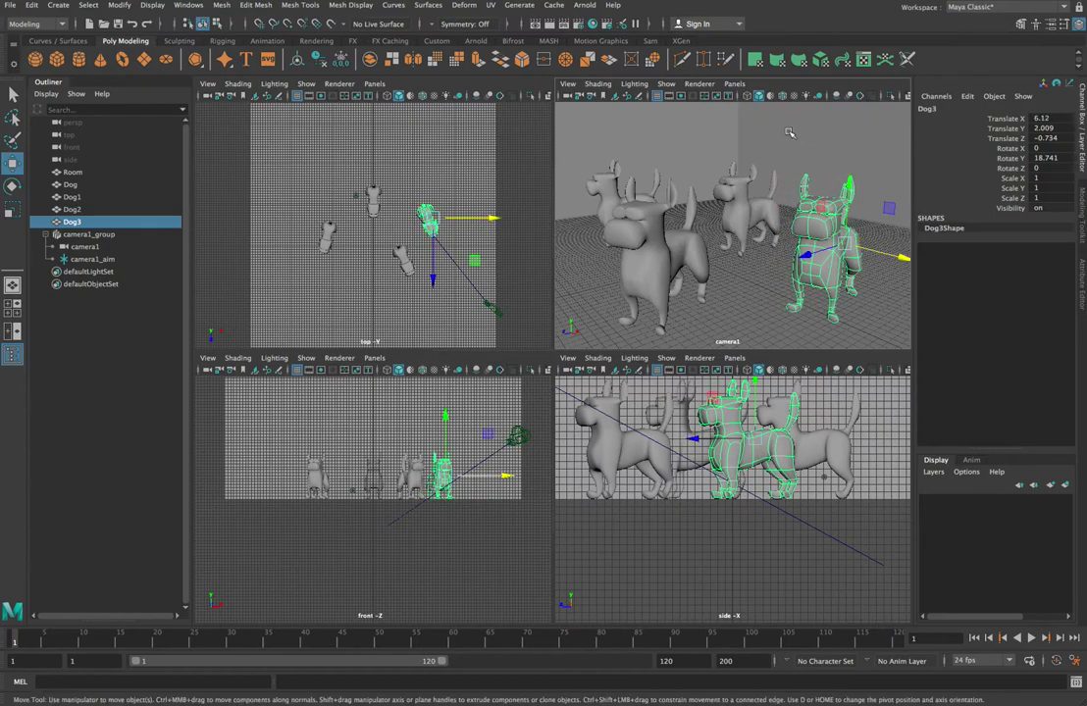